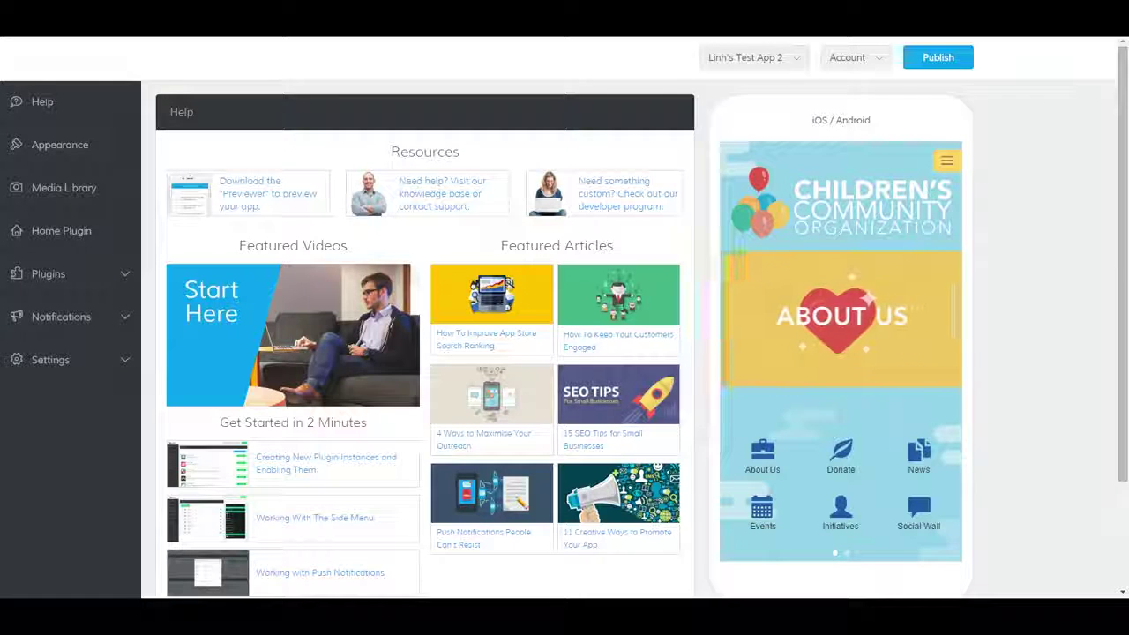
Open the Events Manual Sample plugin from the app preview's second icon page and show its January 29 event.
{"action": "left_click_drag", "start_coordinate": [916, 481], "coordinate": [903, 470]}
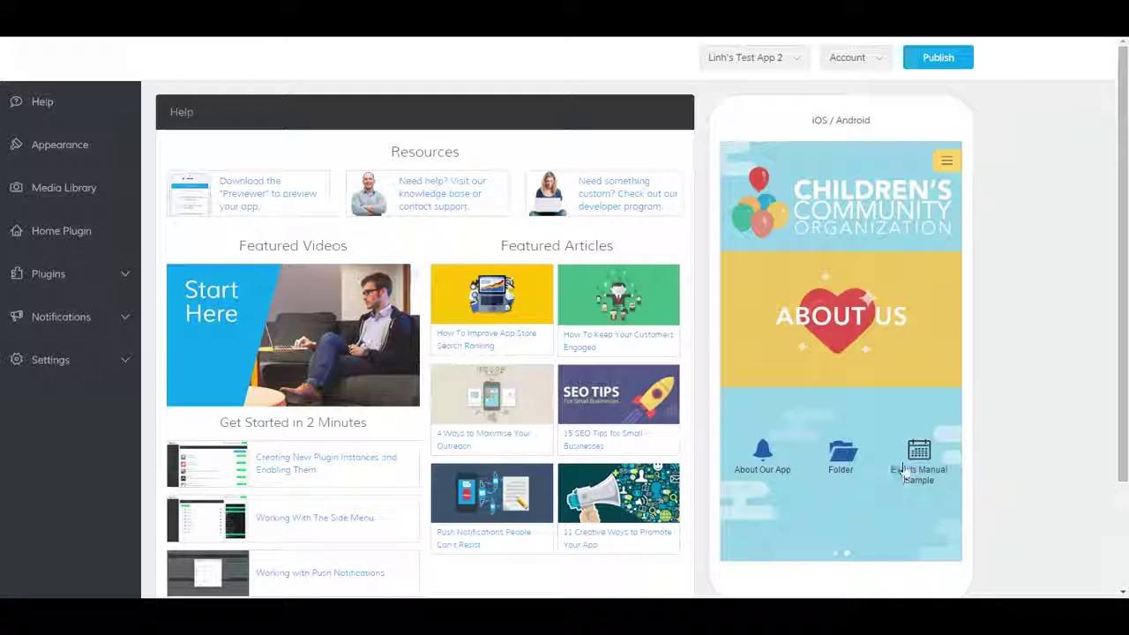
{"action": "left_click", "coordinate": [905, 467]}
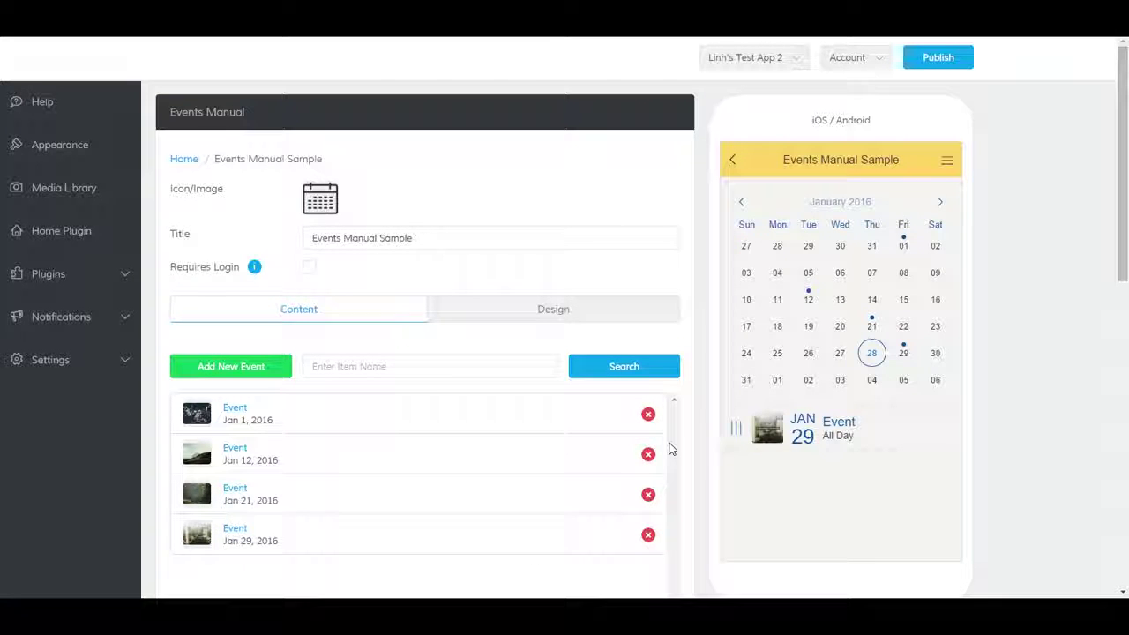
{"action": "left_click", "coordinate": [840, 423]}
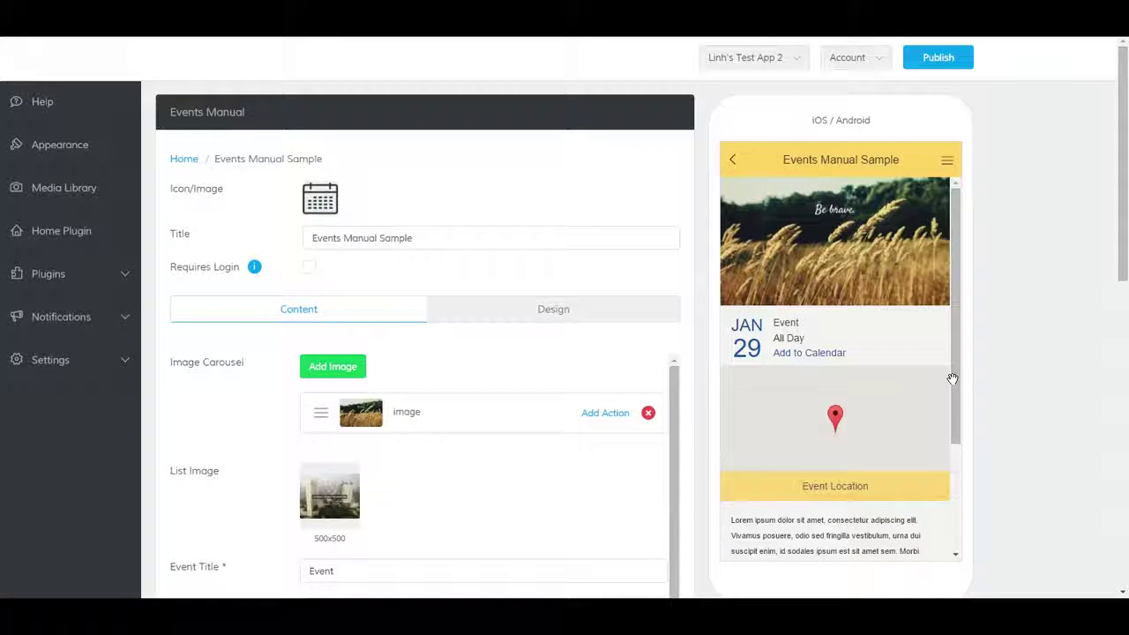
Examine the January 29 event's preview and its editing fields from the image carousel down to the links, and close the event.
{"action": "scroll", "coordinate": [954, 381], "scroll_direction": "down", "scroll_amount": 2}
{"action": "scroll", "coordinate": [956, 388], "scroll_direction": "down", "scroll_amount": 2}
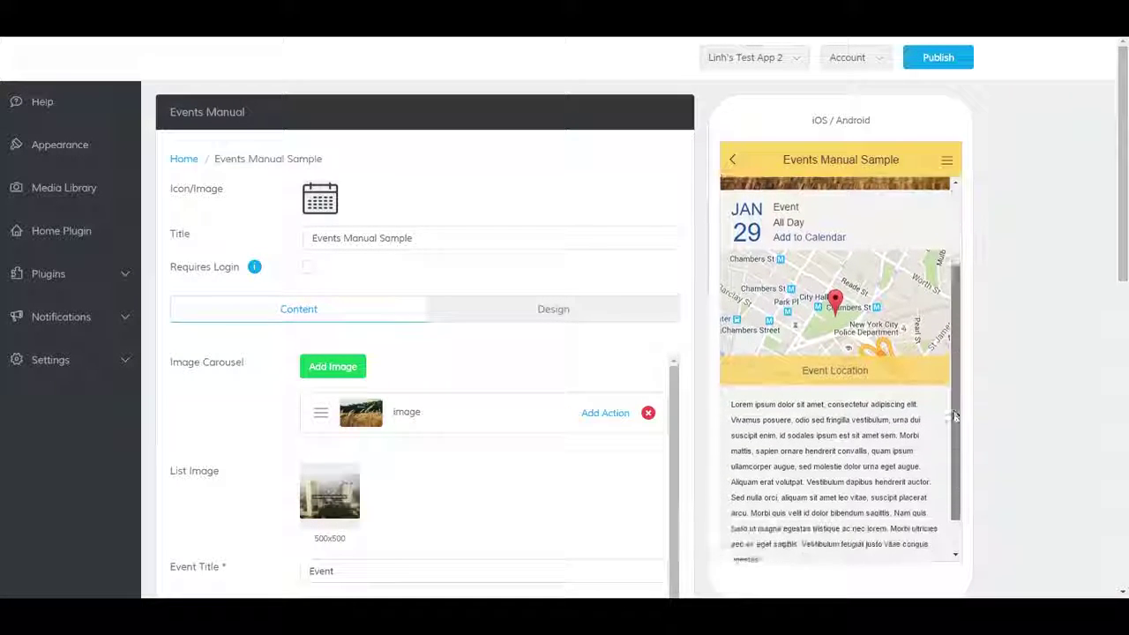
{"action": "scroll", "coordinate": [962, 353], "scroll_direction": "up", "scroll_amount": 5}
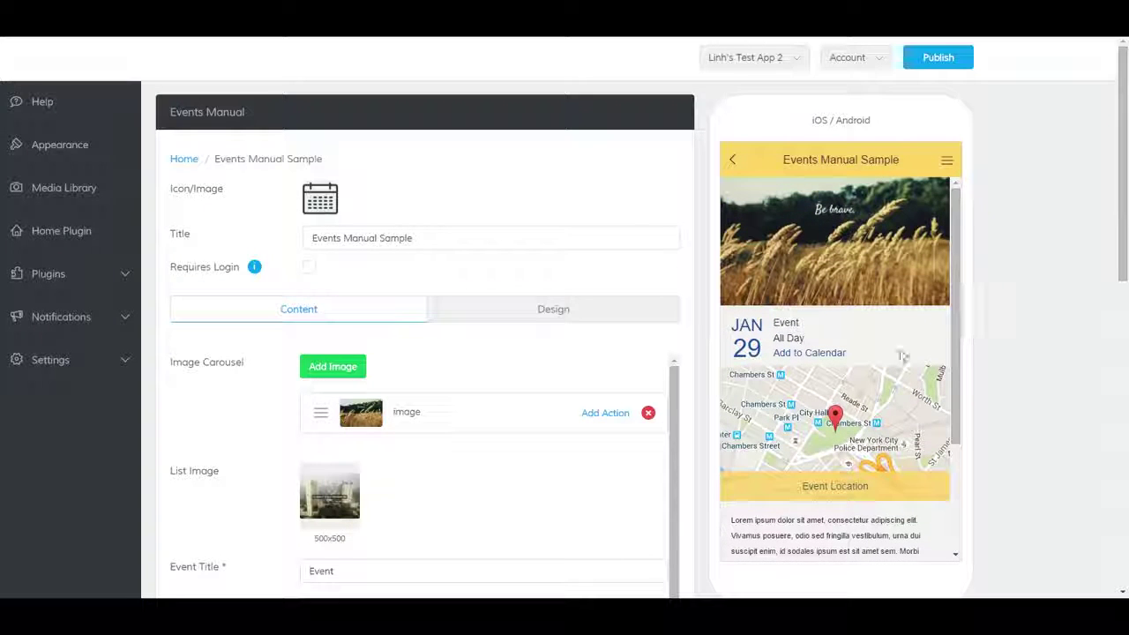
{"action": "scroll", "coordinate": [679, 435], "scroll_direction": "down", "scroll_amount": 1}
{"action": "scroll", "coordinate": [680, 435], "scroll_direction": "down", "scroll_amount": 5}
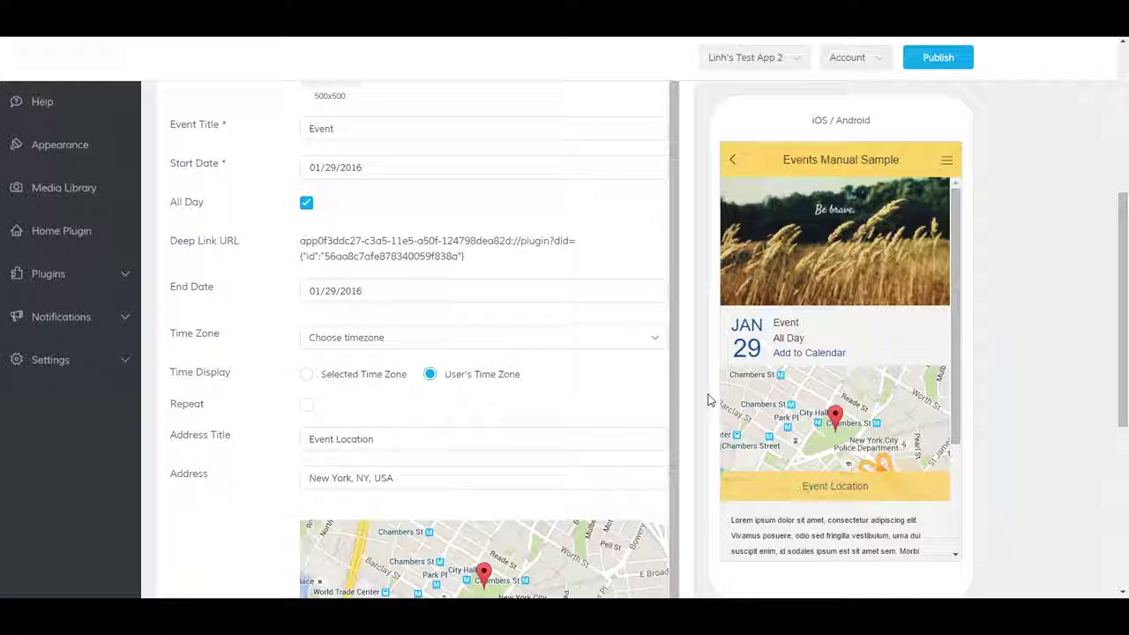
{"action": "left_click_drag", "start_coordinate": [955, 350], "coordinate": [966, 497]}
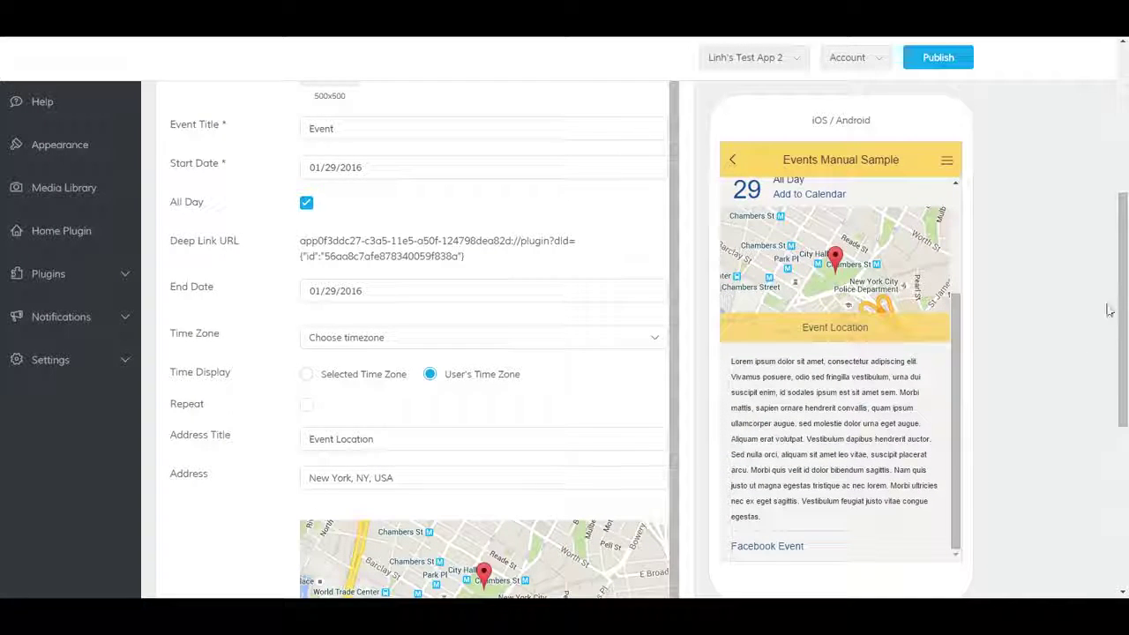
{"action": "left_click_drag", "start_coordinate": [1119, 310], "coordinate": [1120, 434]}
{"action": "scroll", "coordinate": [670, 303], "scroll_direction": "down", "scroll_amount": 3}
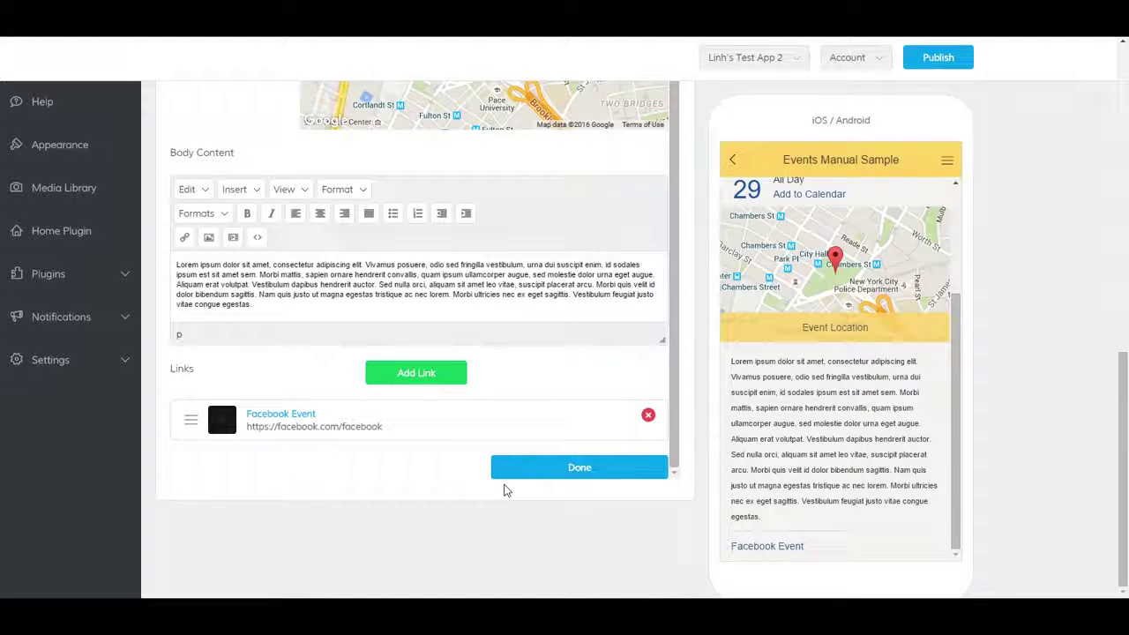
{"action": "left_click", "coordinate": [538, 468]}
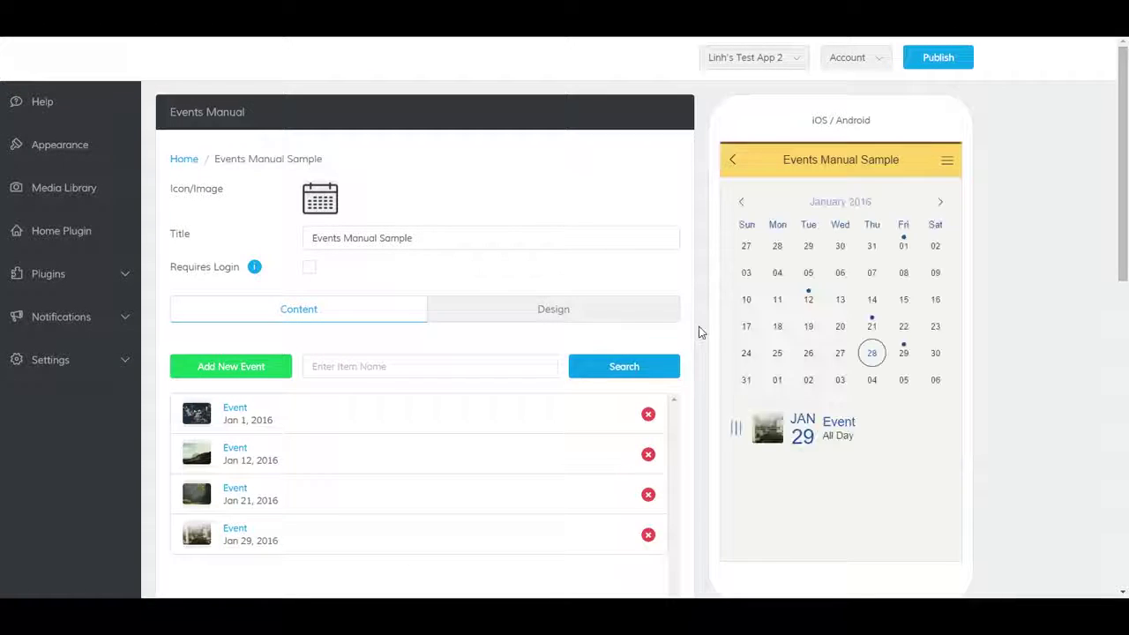
Find the Events Manual plugin by searching for "events" and add it to the app with the title "Events".
{"action": "left_click", "coordinate": [103, 277]}
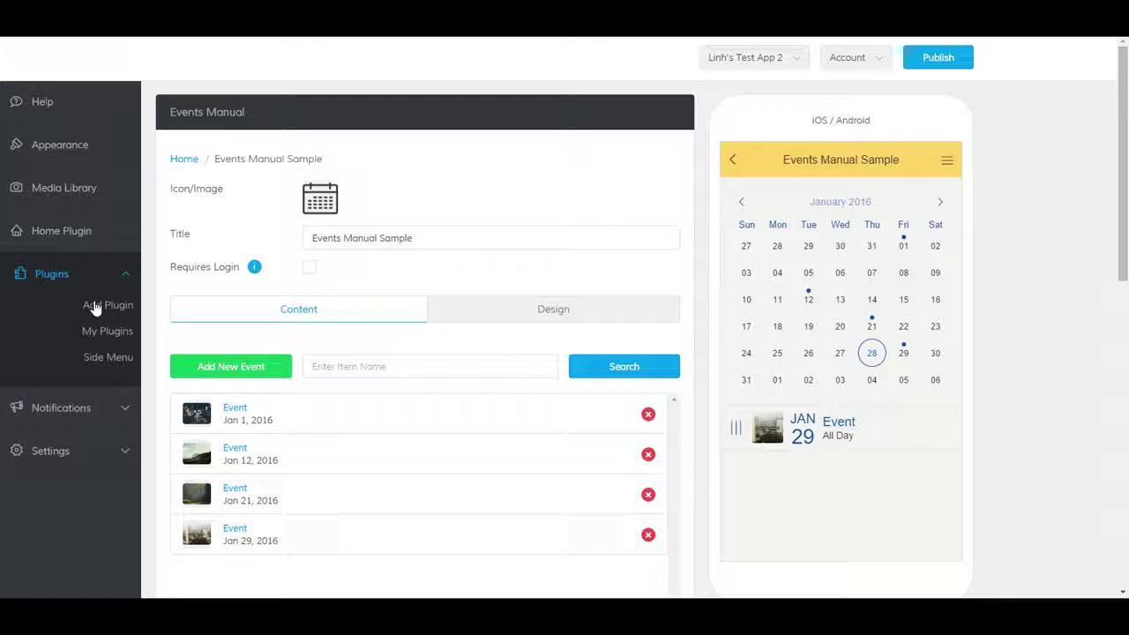
{"action": "left_click", "coordinate": [92, 304]}
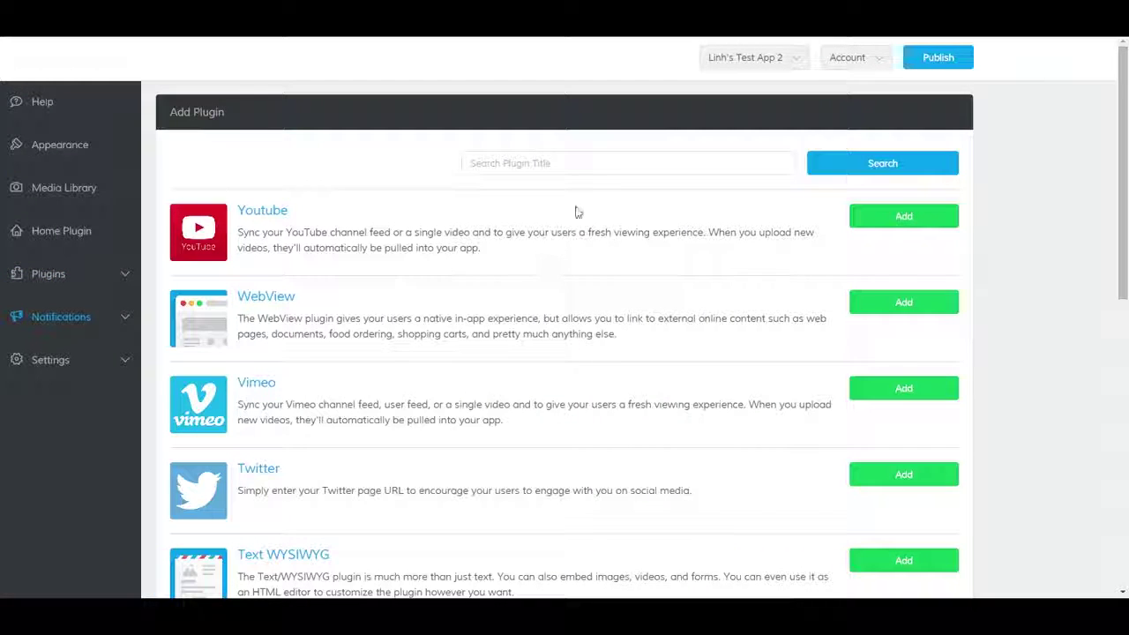
{"action": "left_click", "coordinate": [573, 169]}
{"action": "type", "text": "events"}
{"action": "key", "text": "Return"}
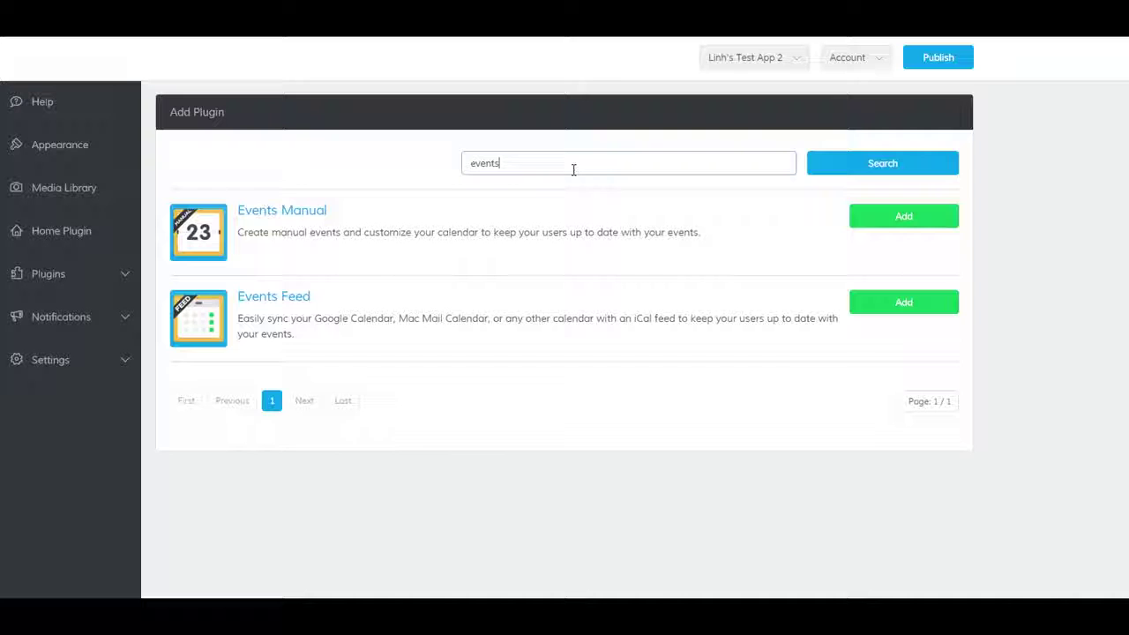
{"action": "left_click", "coordinate": [883, 216]}
{"action": "type", "text": "Eve"}
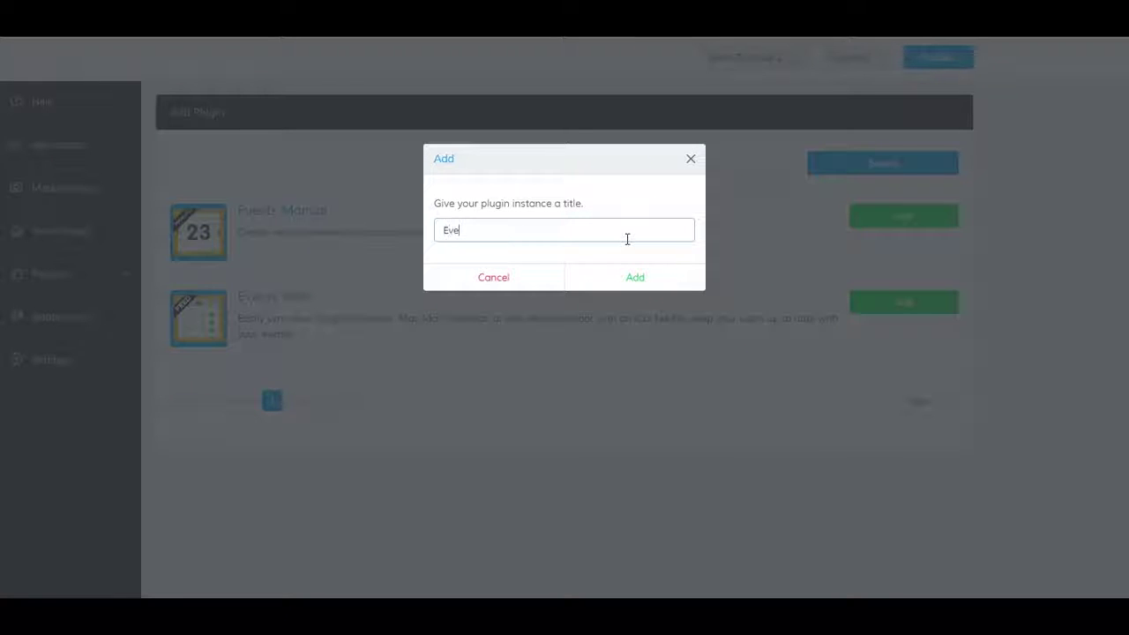
{"action": "type", "text": "nts"}
{"action": "key", "text": "Return"}
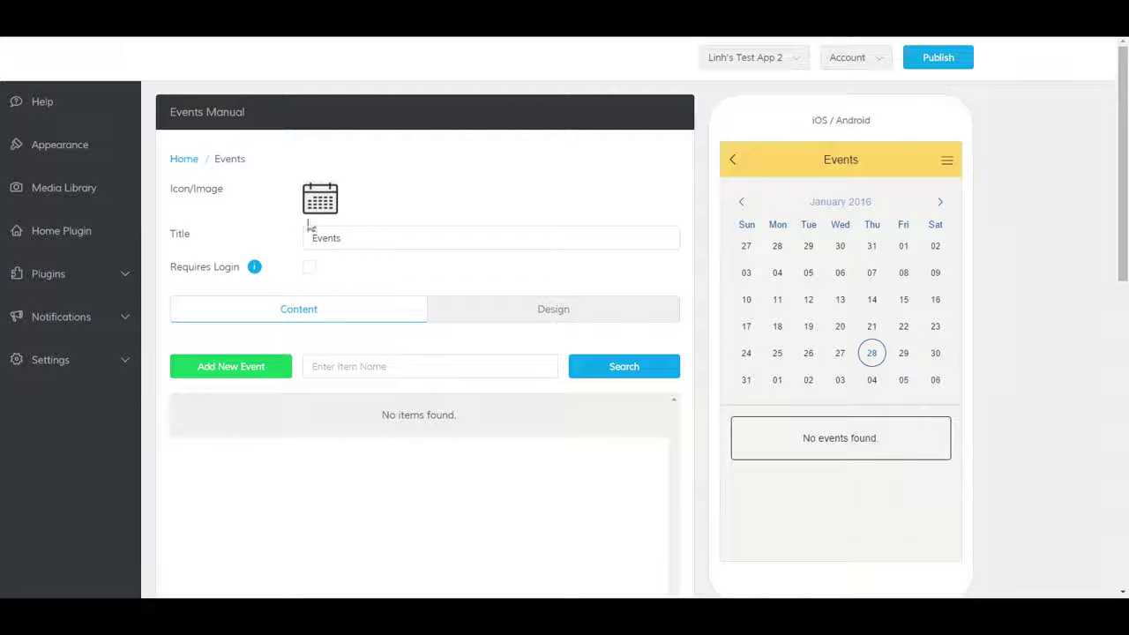
Replace the plugin's icon with the solid calendar icon from the built-in icons and leave Requires Login switched off.
{"action": "left_click", "coordinate": [320, 201]}
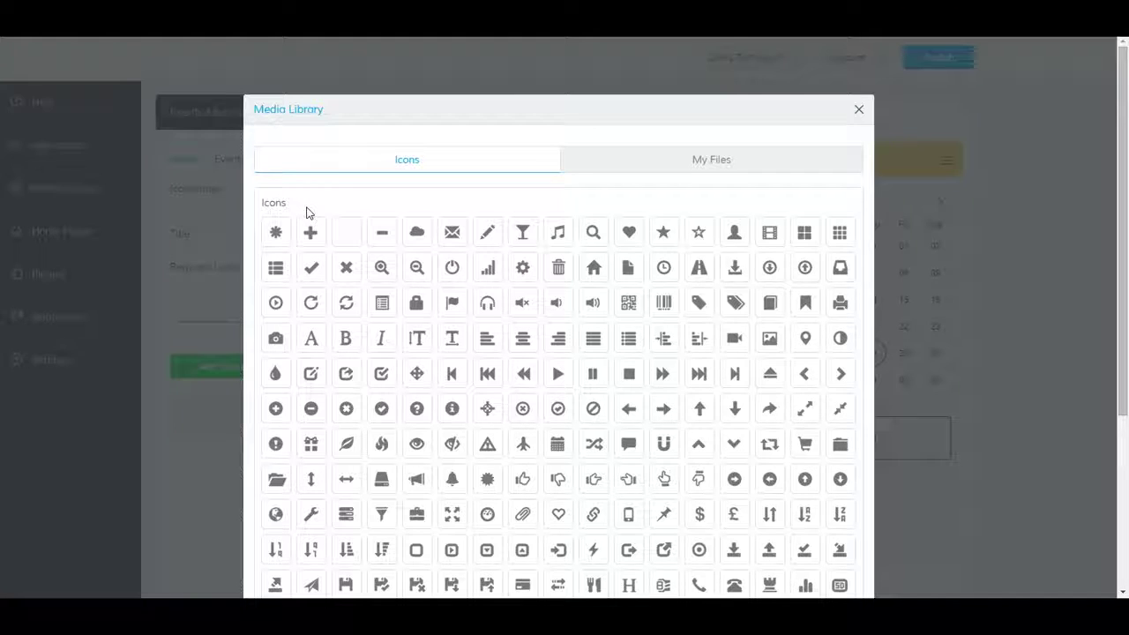
{"action": "scroll", "coordinate": [542, 203], "scroll_direction": "down", "scroll_amount": 1}
{"action": "left_click", "coordinate": [560, 374]}
{"action": "scroll", "coordinate": [759, 365], "scroll_direction": "down", "scroll_amount": 3}
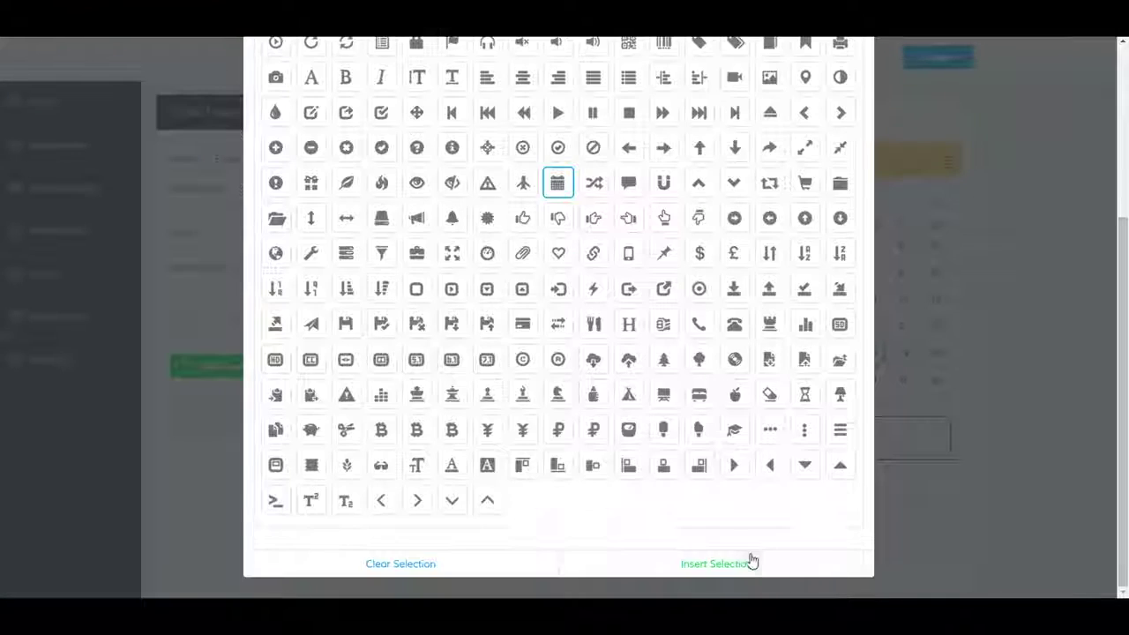
{"action": "left_click", "coordinate": [749, 559]}
{"action": "left_click_drag", "start_coordinate": [344, 238], "coordinate": [287, 247]}
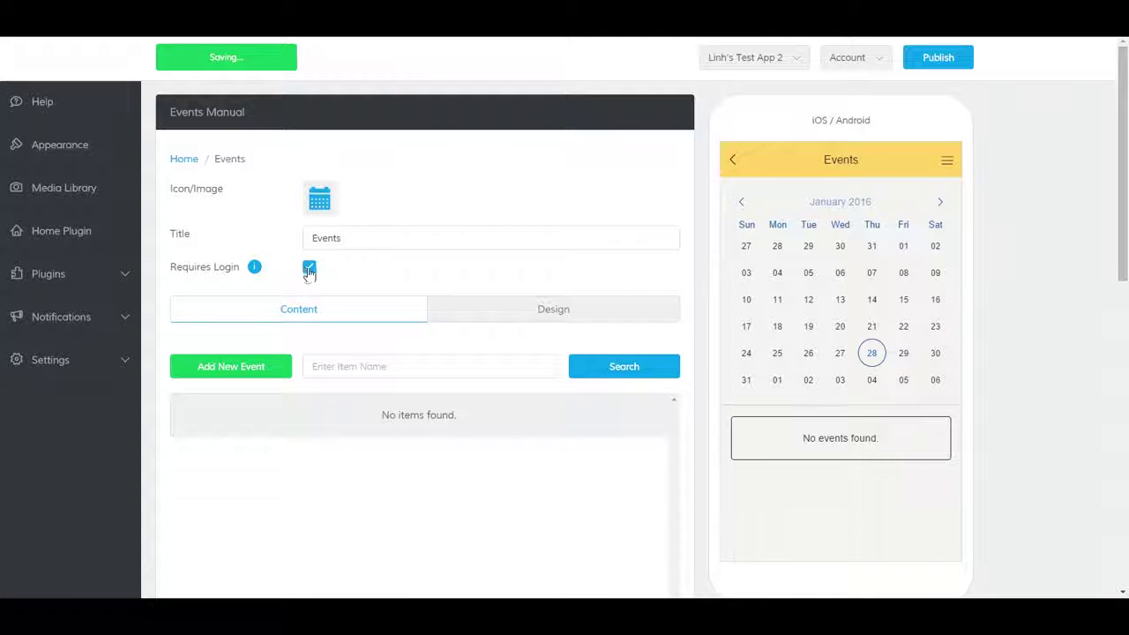
{"action": "left_click", "coordinate": [309, 268]}
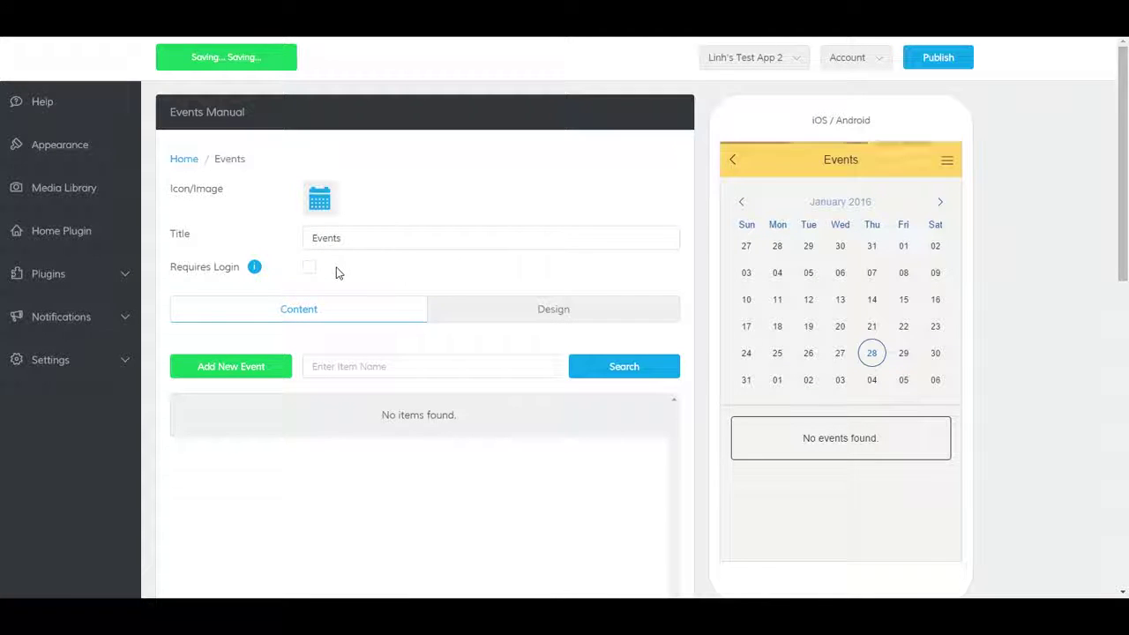
Start a new event and use the "Be brave" wheat field picture as both its carousel image and its list image.
{"action": "left_click", "coordinate": [276, 370]}
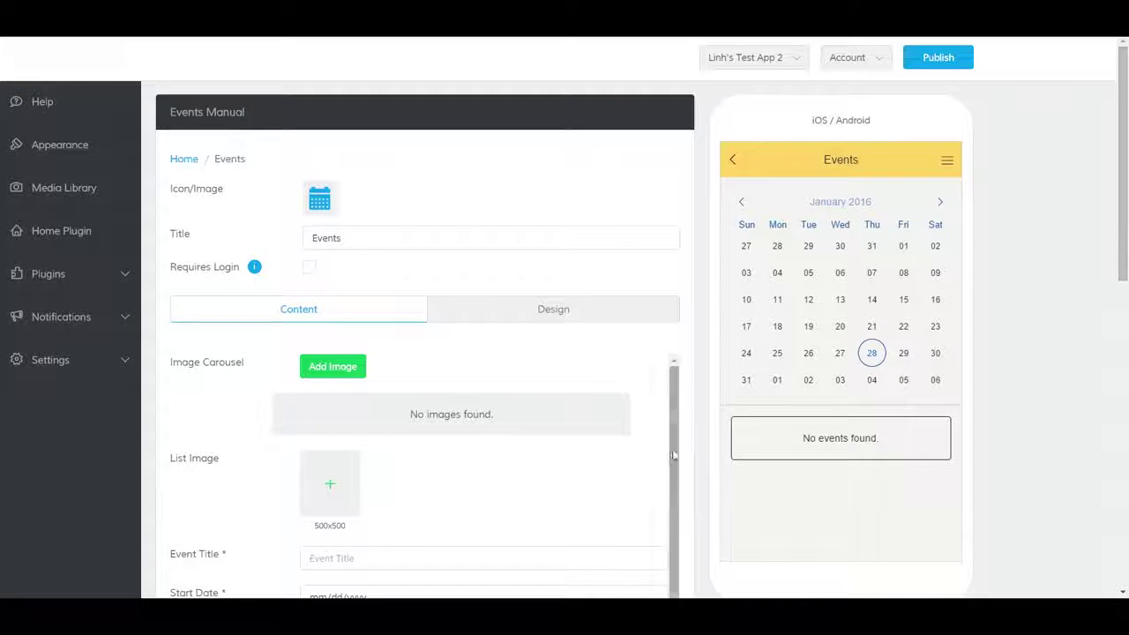
{"action": "scroll", "coordinate": [689, 436], "scroll_direction": "down", "scroll_amount": 3}
{"action": "left_click_drag", "start_coordinate": [678, 377], "coordinate": [676, 506]}
{"action": "scroll", "coordinate": [708, 502], "scroll_direction": "down", "scroll_amount": 5}
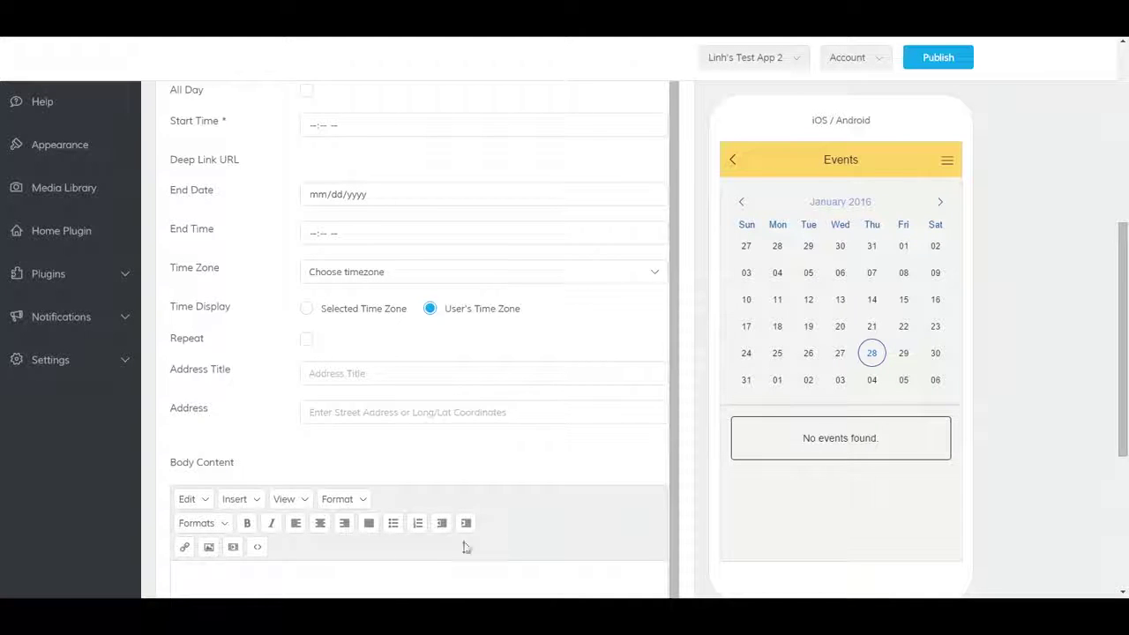
{"action": "scroll", "coordinate": [676, 464], "scroll_direction": "up", "scroll_amount": 5}
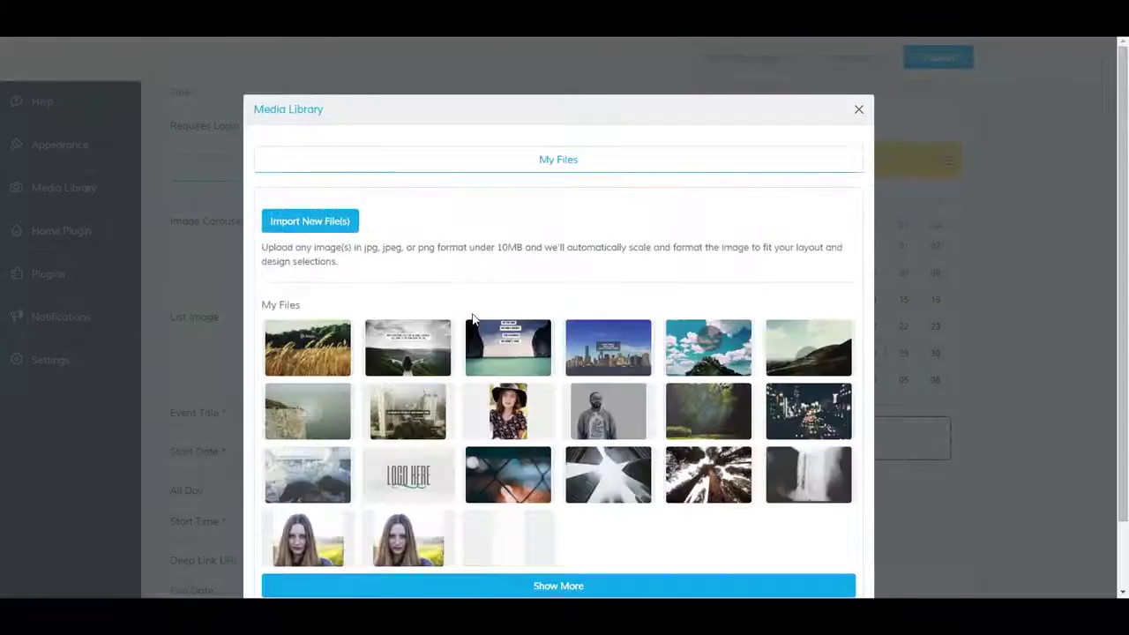
{"action": "scroll", "coordinate": [663, 542], "scroll_direction": "down", "scroll_amount": 2}
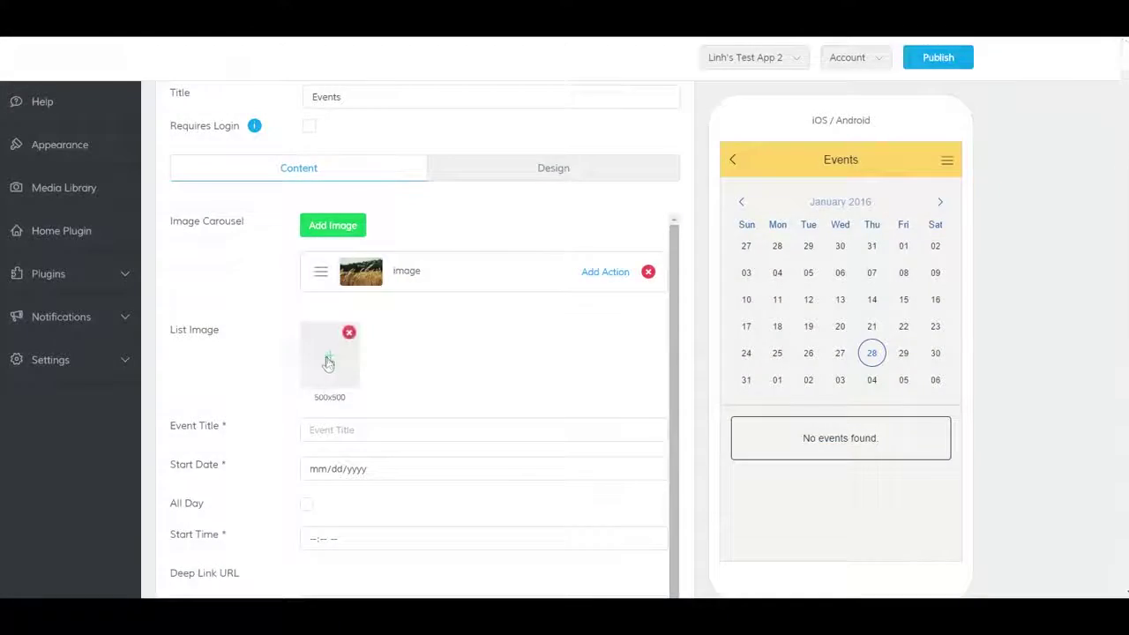
{"action": "left_click", "coordinate": [329, 362]}
{"action": "scroll", "coordinate": [321, 383], "scroll_direction": "down", "scroll_amount": 2}
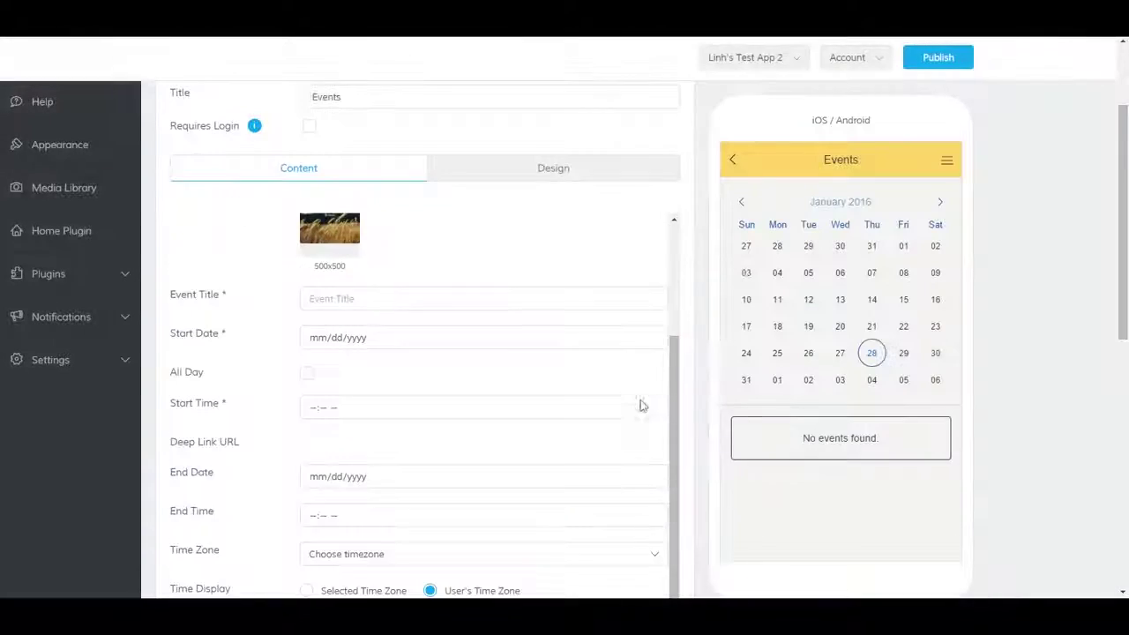
Enter "Event" as both the event title and the address title, and mark the event as All Day.
{"action": "left_click", "coordinate": [381, 298]}
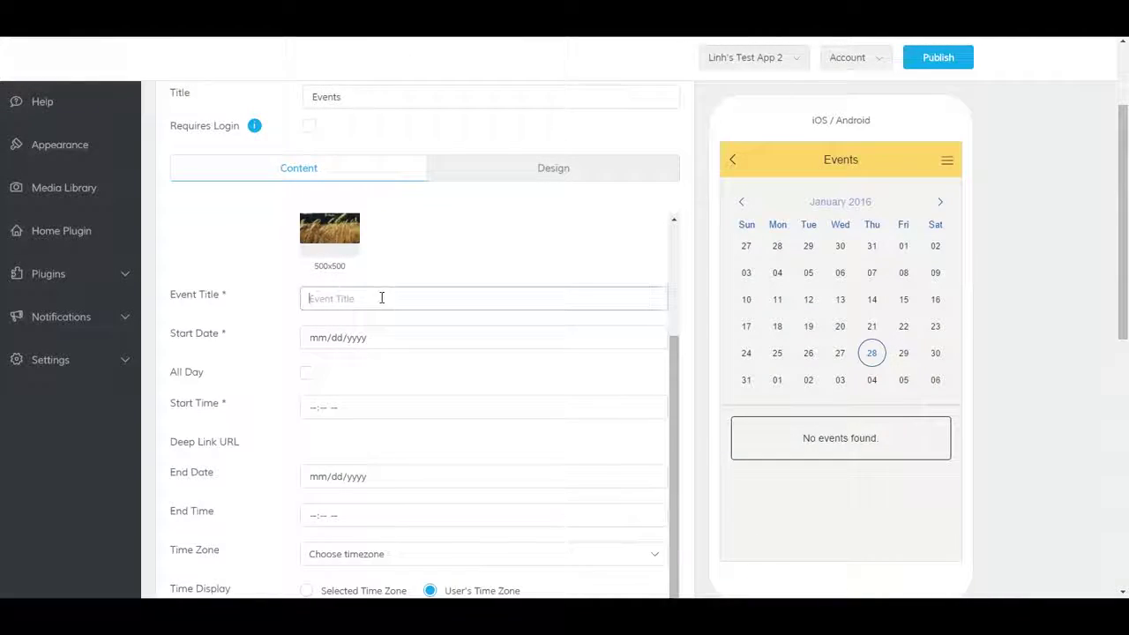
{"action": "left_click", "coordinate": [306, 371]}
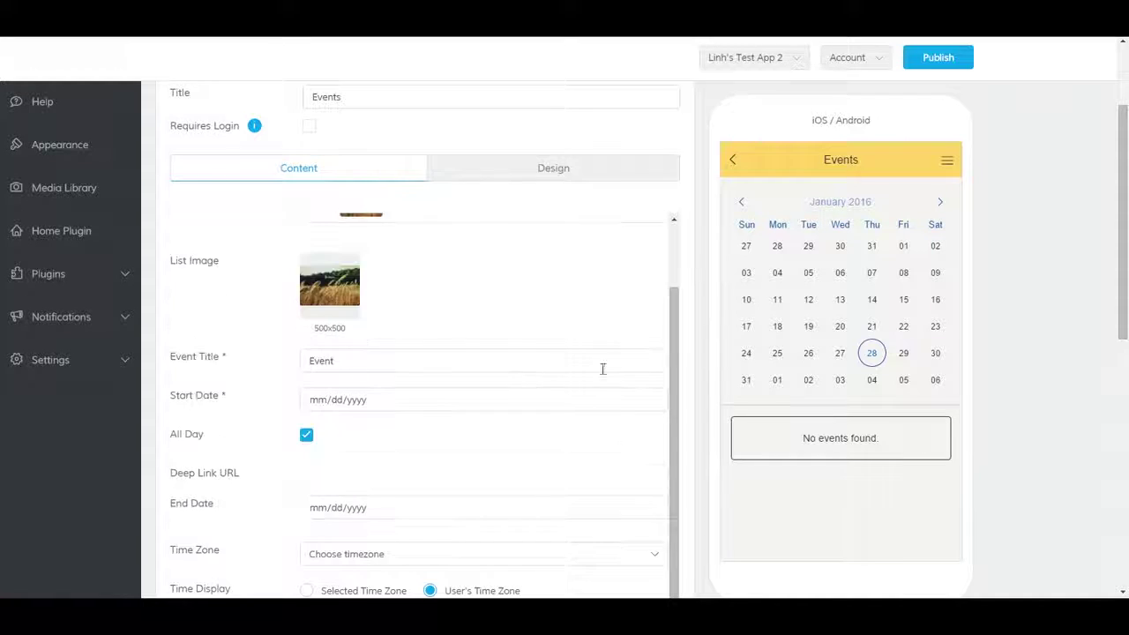
{"action": "scroll", "coordinate": [609, 397], "scroll_direction": "down", "scroll_amount": 4}
{"action": "left_click", "coordinate": [375, 372]}
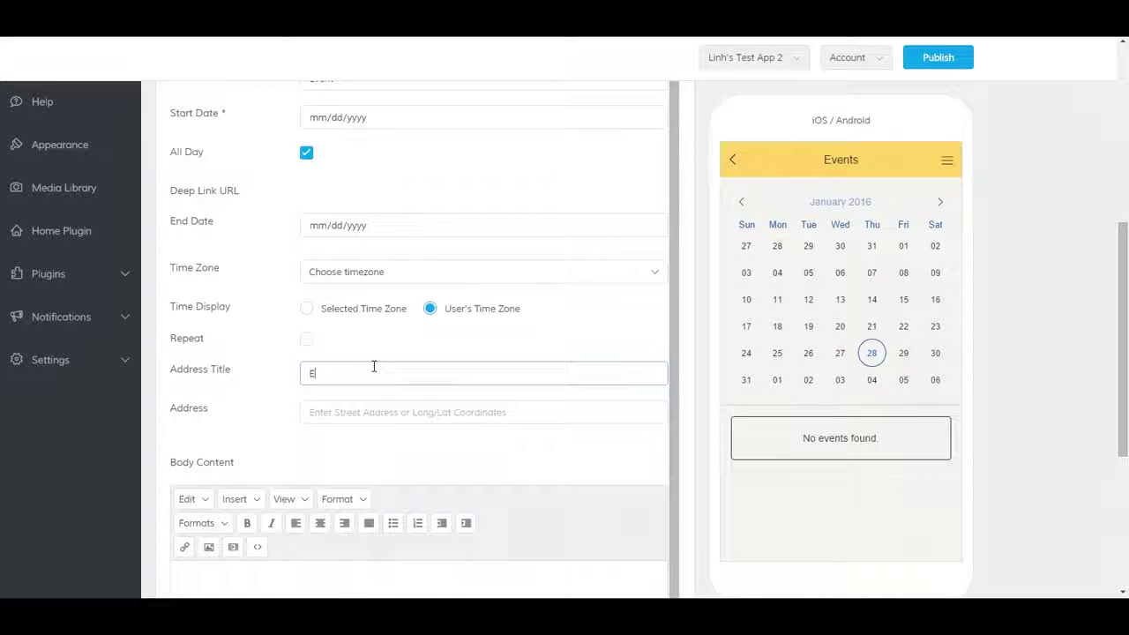
Set the event's start date to 01/28/2016.
{"action": "scroll", "coordinate": [393, 205], "scroll_direction": "up", "scroll_amount": 1}
{"action": "left_click", "coordinate": [381, 189]}
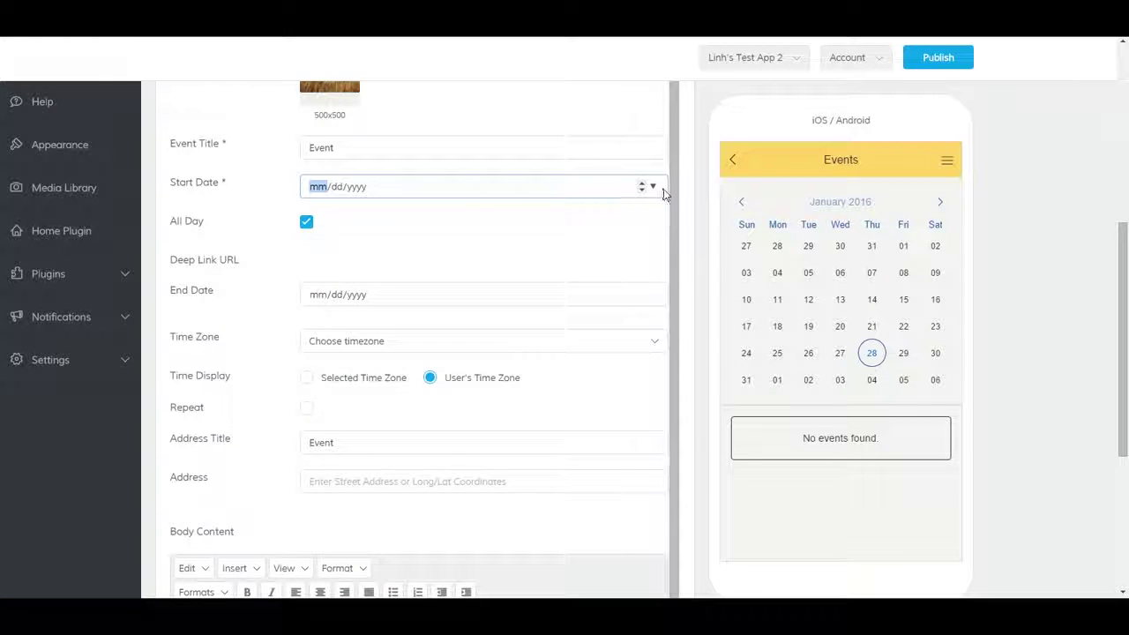
{"action": "type", "text": "01282016"}
{"action": "scroll", "coordinate": [606, 396], "scroll_direction": "down", "scroll_amount": 1}
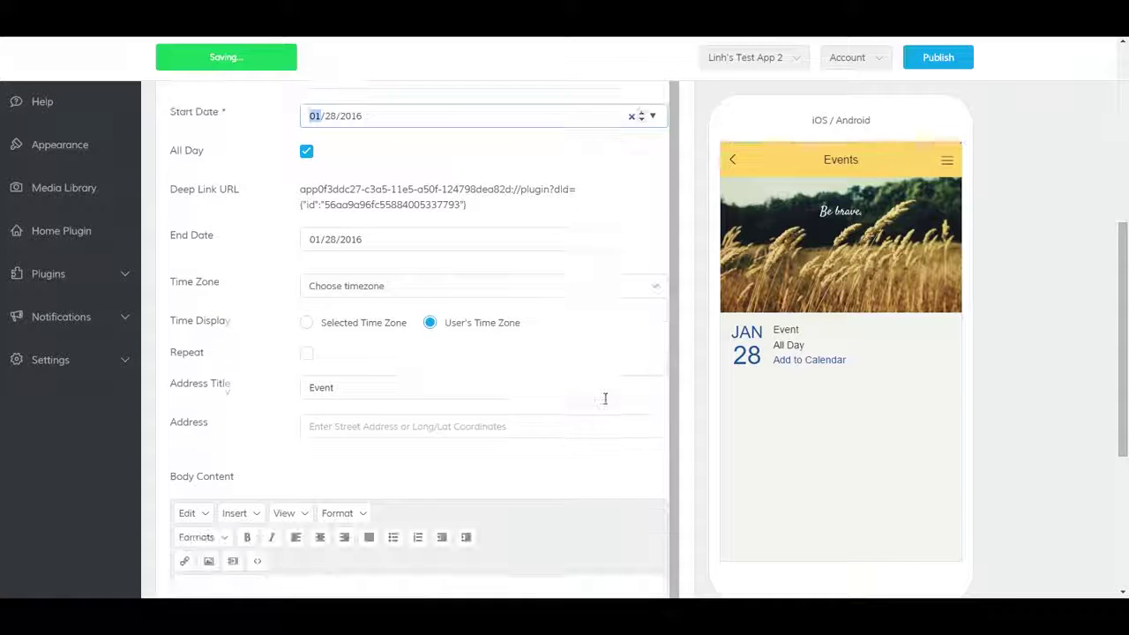
Set the event's address to New York, NY, fill the body content with Lorem ipsum text, and finish the event.
{"action": "left_click", "coordinate": [535, 410]}
{"action": "type", "text": "New Yo"}
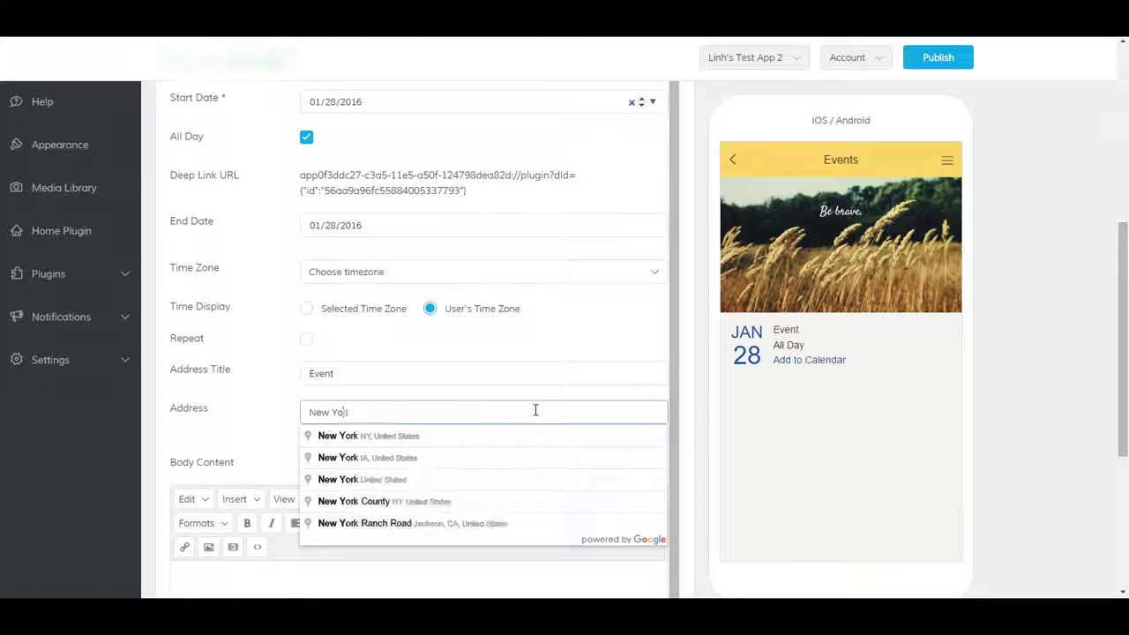
{"action": "key", "text": "Down"}
{"action": "key", "text": "Return"}
{"action": "scroll", "coordinate": [668, 397], "scroll_direction": "down", "scroll_amount": 5}
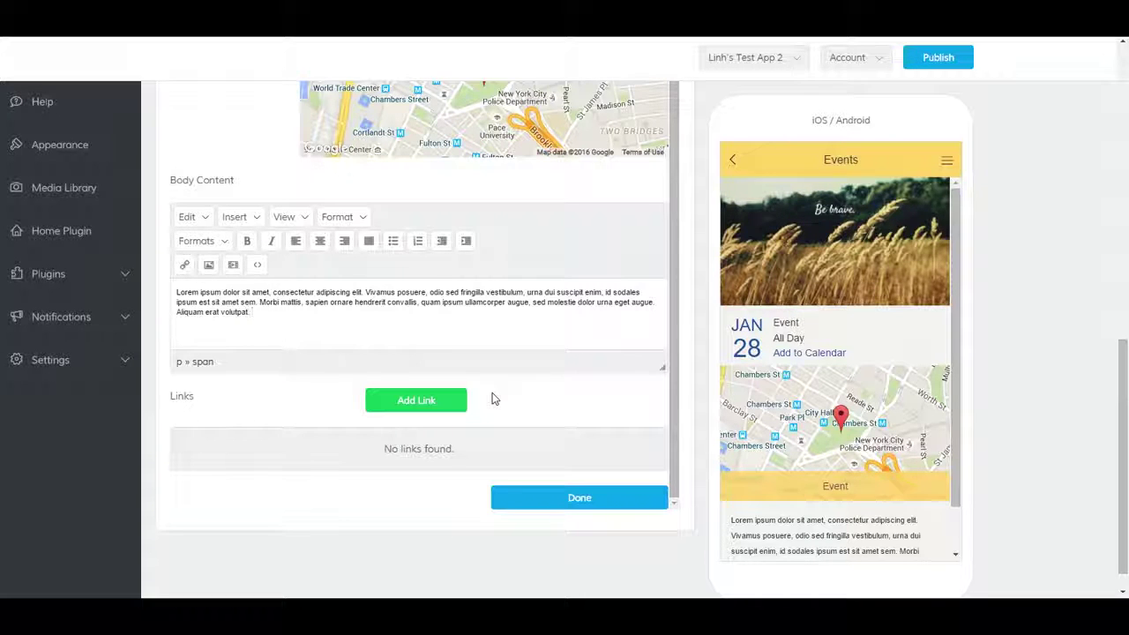
{"action": "left_click", "coordinate": [605, 501]}
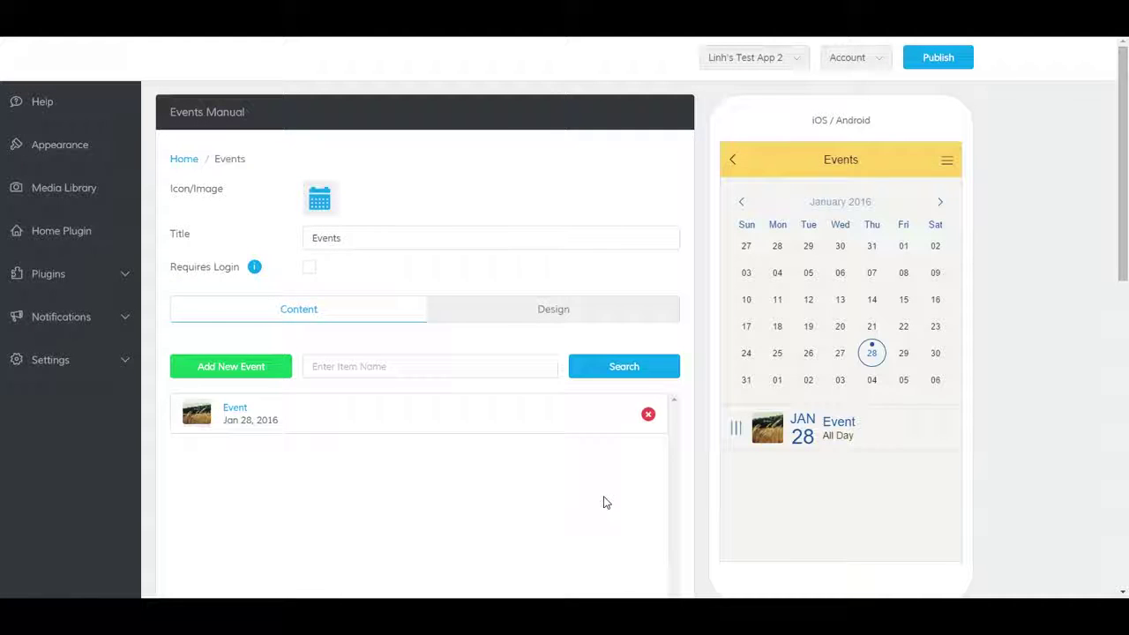
Try each of the four item layouts in the plugin's design settings and choose the first one.
{"action": "left_click", "coordinate": [521, 314]}
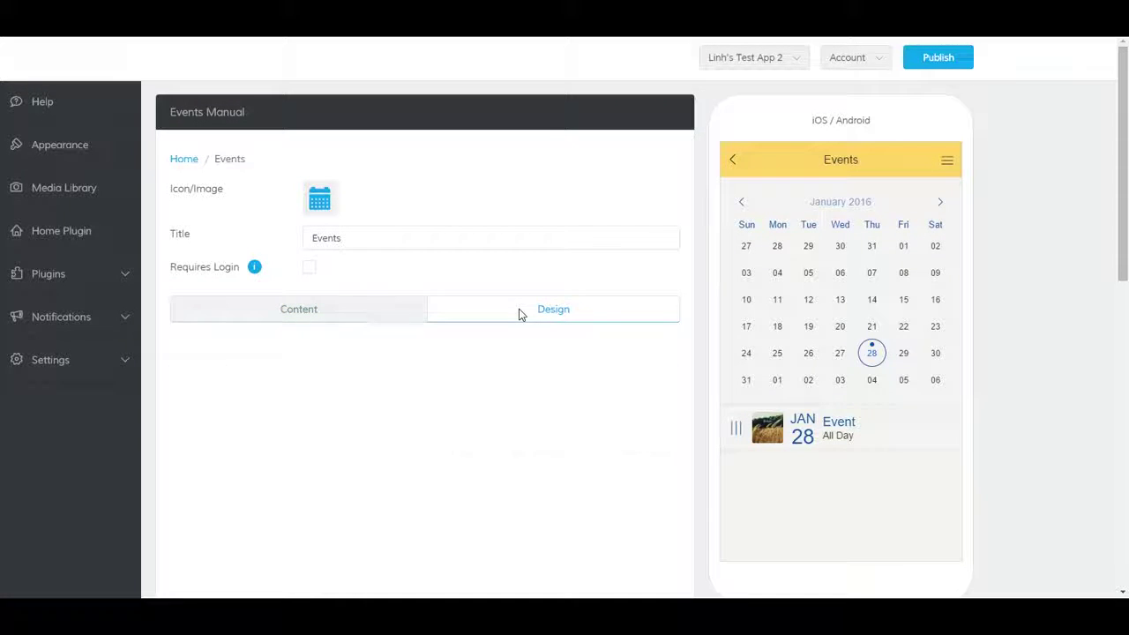
{"action": "left_click", "coordinate": [425, 399]}
{"action": "left_click", "coordinate": [487, 403]}
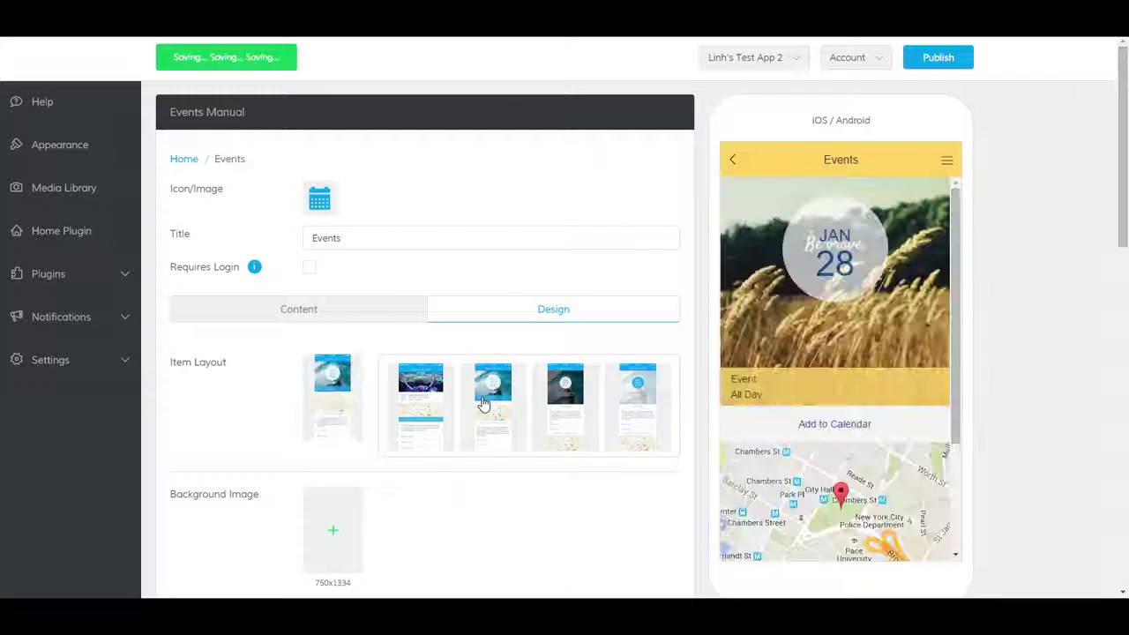
{"action": "left_click", "coordinate": [563, 402]}
{"action": "left_click", "coordinate": [628, 413]}
{"action": "left_click", "coordinate": [421, 429]}
Set the plugin's background image to the plain light picture at the end of the media library's files.
{"action": "scroll", "coordinate": [421, 436], "scroll_direction": "down", "scroll_amount": 1}
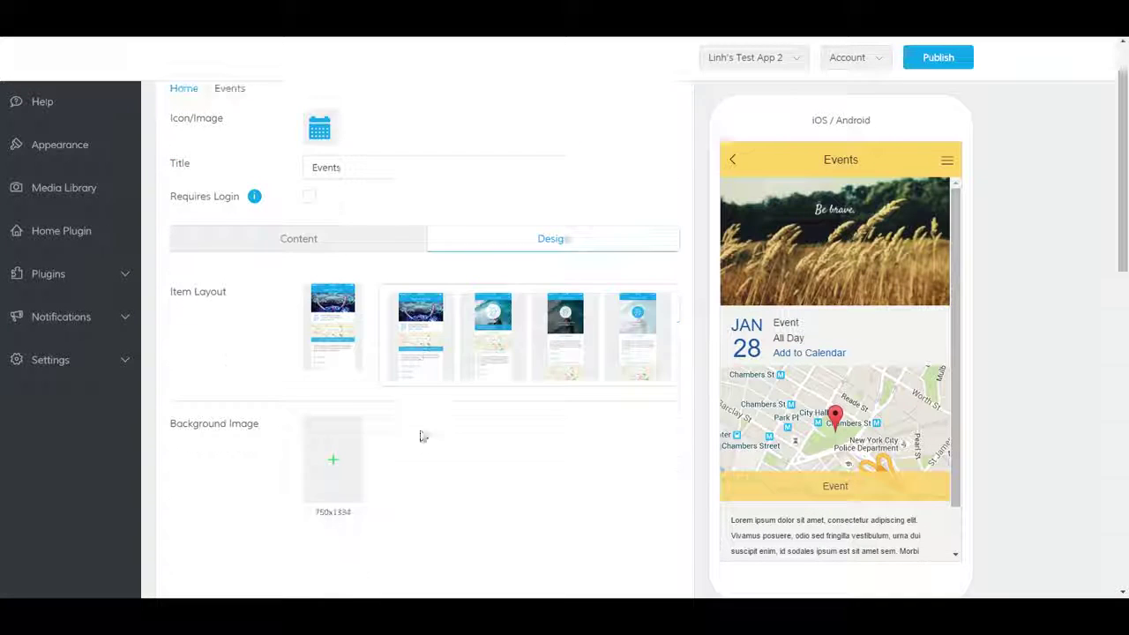
{"action": "left_click", "coordinate": [357, 462]}
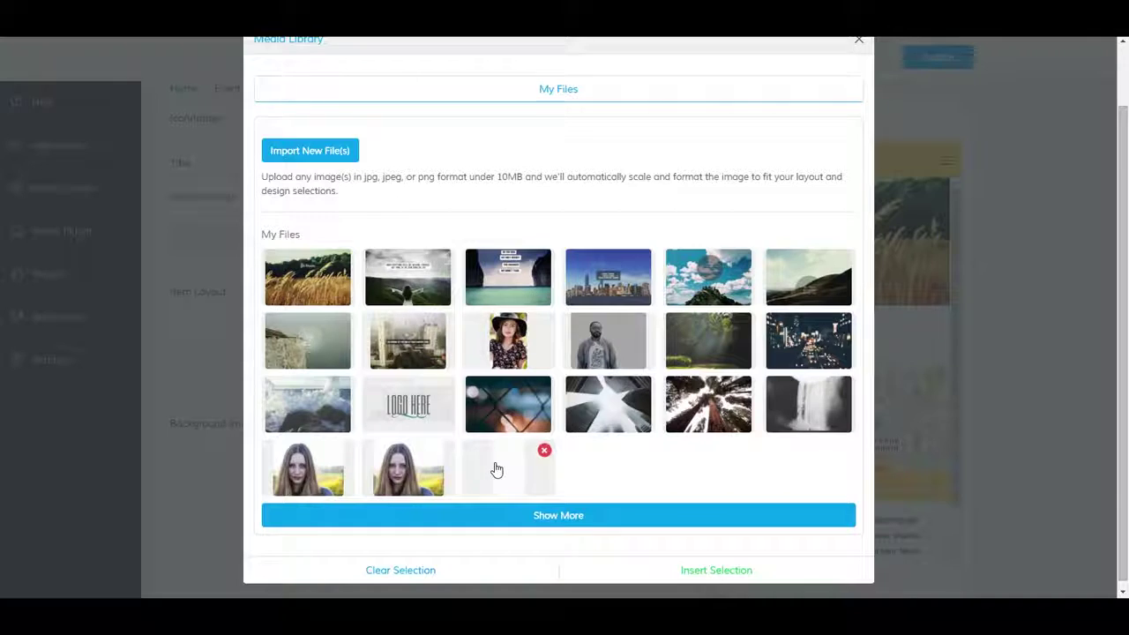
{"action": "left_click", "coordinate": [496, 470]}
{"action": "left_click", "coordinate": [675, 569]}
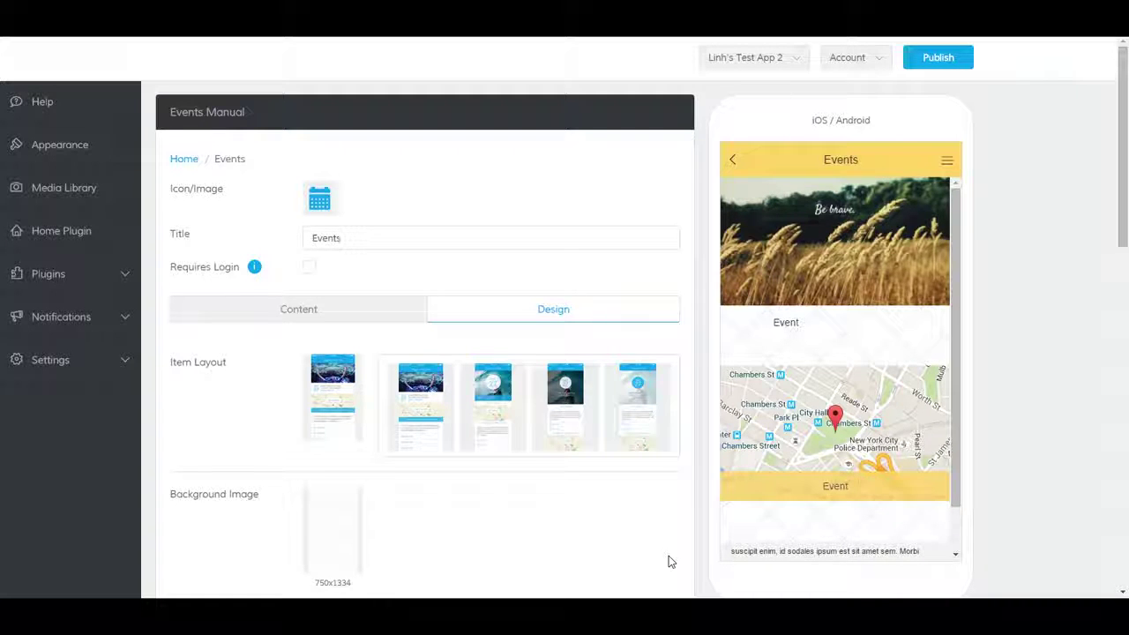
Search for "events manual" among the Home plugin's available plugin instances and add Events Manual to the home screen.
{"action": "left_click", "coordinate": [96, 239]}
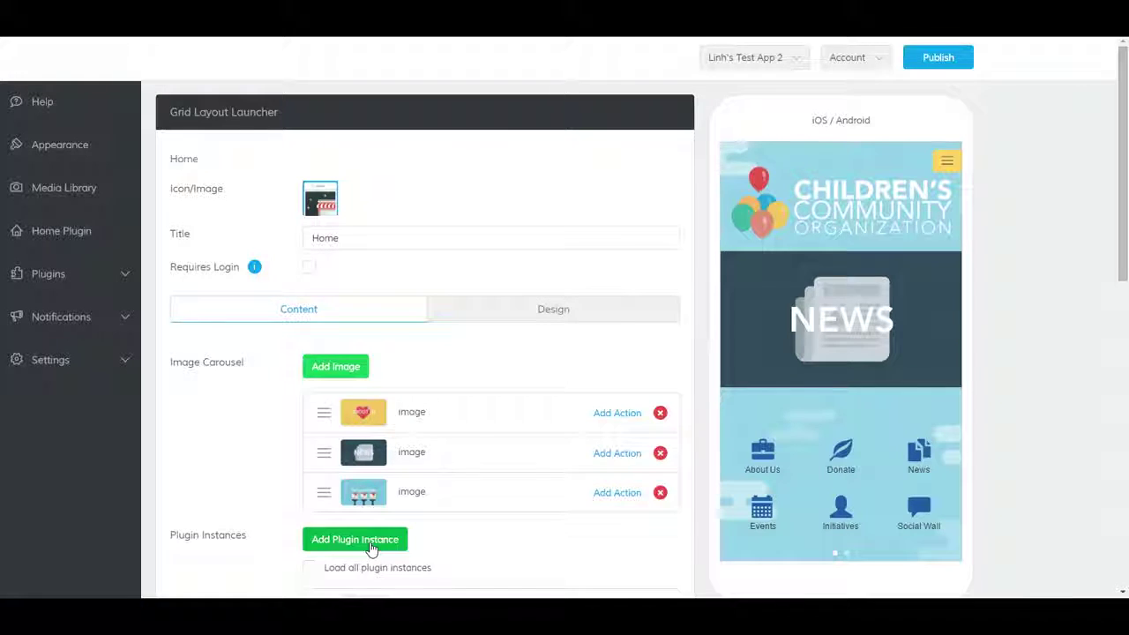
{"action": "left_click", "coordinate": [371, 549]}
{"action": "left_click", "coordinate": [492, 149]}
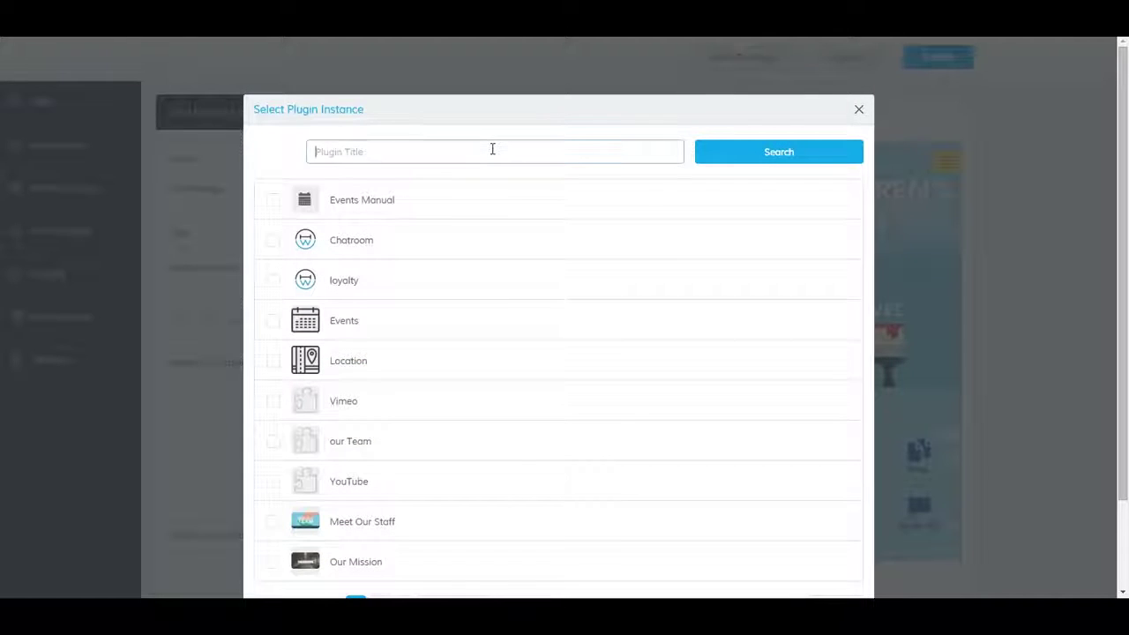
{"action": "type", "text": "events manual"}
{"action": "key", "text": "Return"}
{"action": "left_click", "coordinate": [275, 199]}
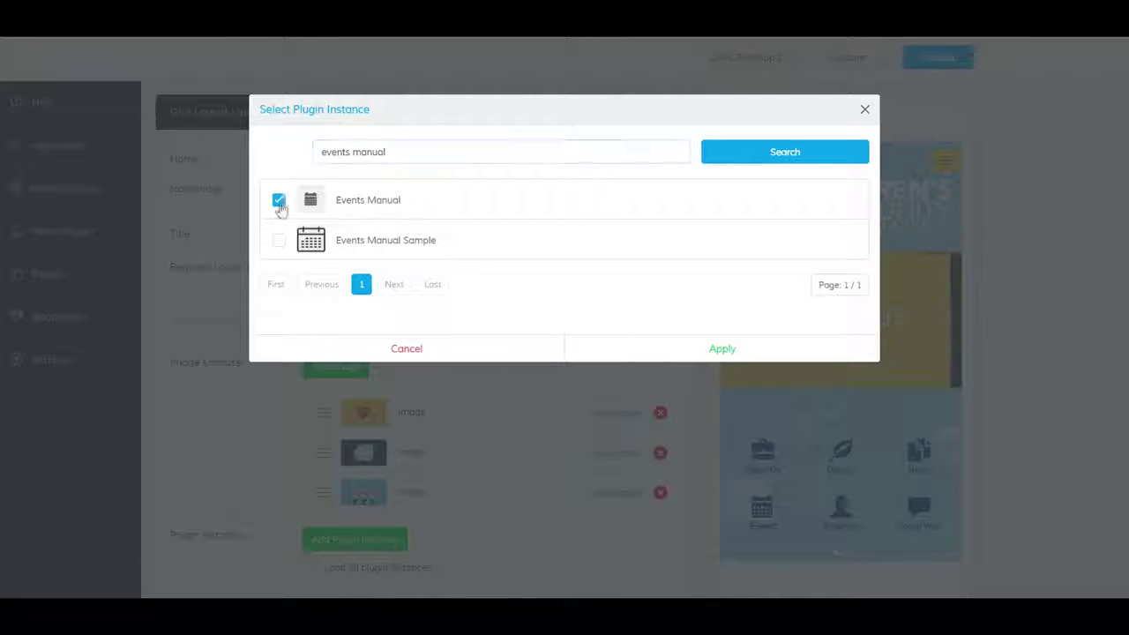
{"action": "left_click", "coordinate": [663, 351]}
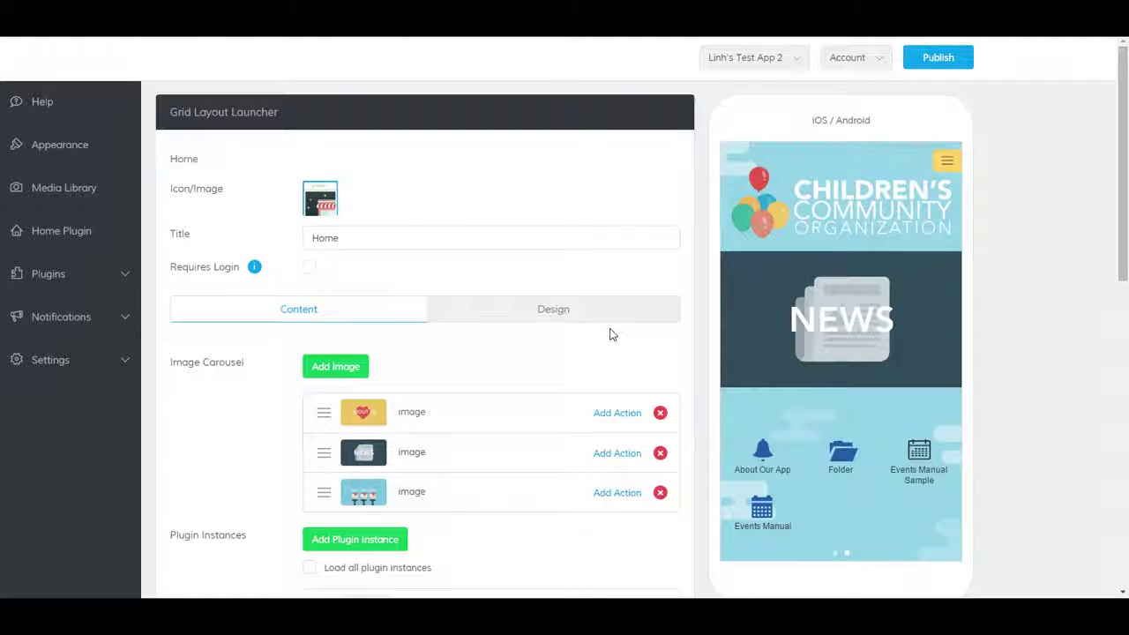
Open the Folder plugin from the app preview and add the Events Manual plugin instance to its content.
{"action": "left_click", "coordinate": [847, 461]}
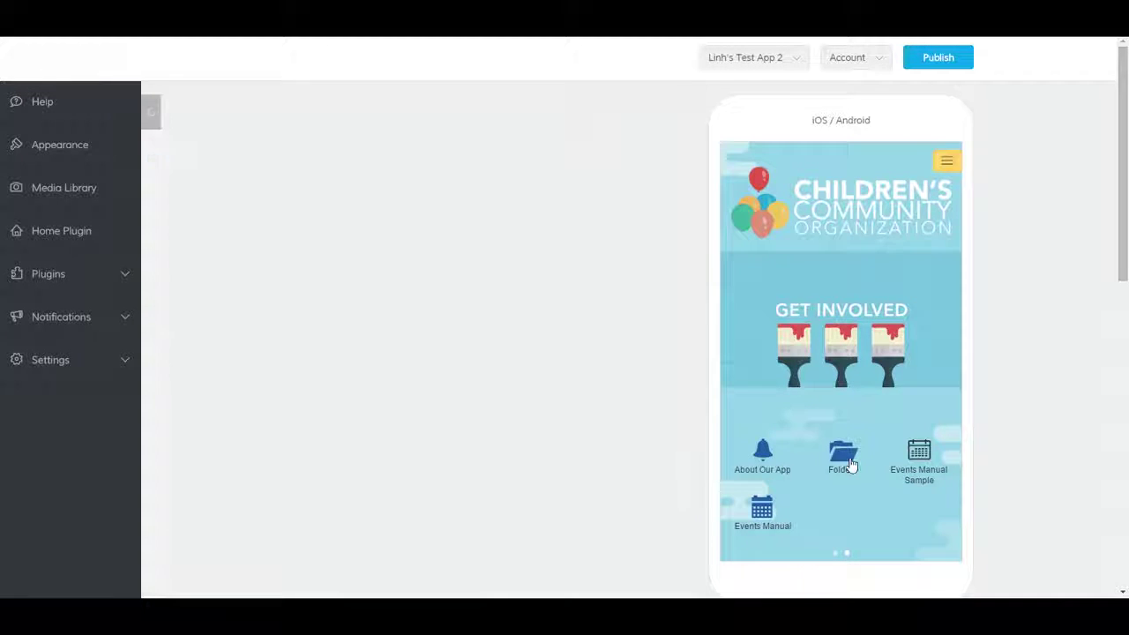
{"action": "scroll", "coordinate": [436, 408], "scroll_direction": "down", "scroll_amount": 3}
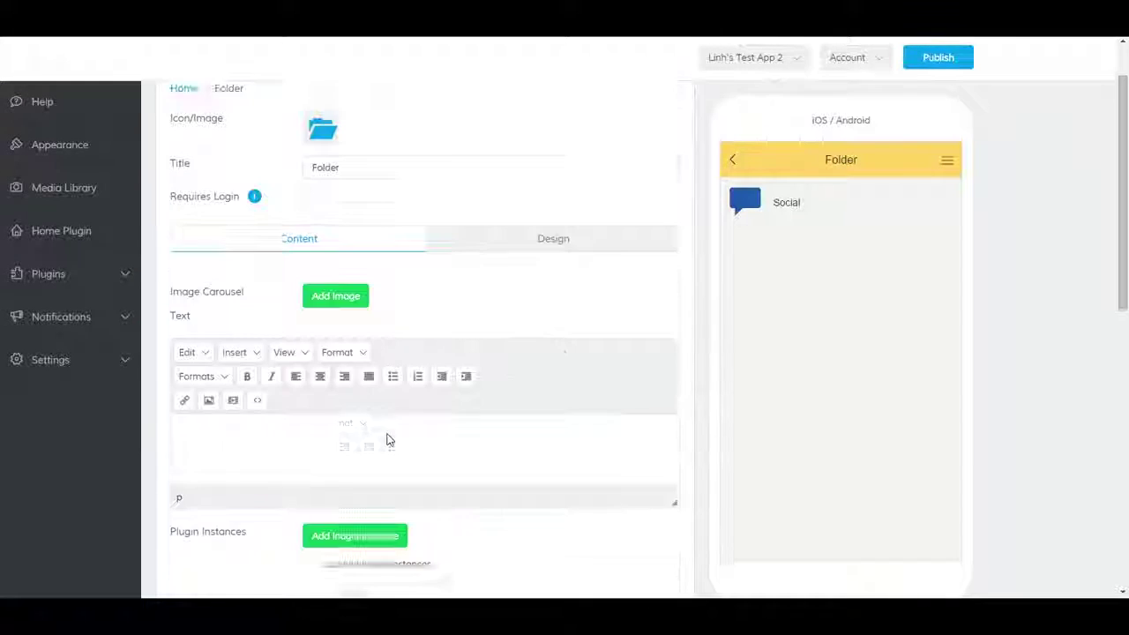
{"action": "left_click", "coordinate": [380, 465]}
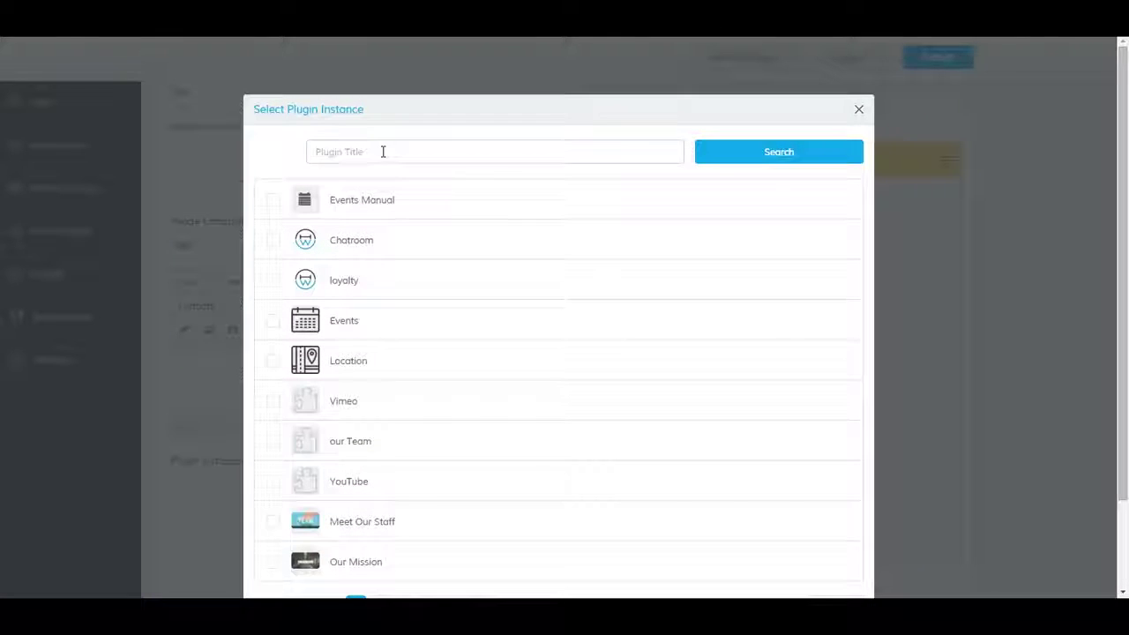
{"action": "left_click", "coordinate": [374, 153]}
{"action": "type", "text": "events manul"}
{"action": "key", "text": "Return"}
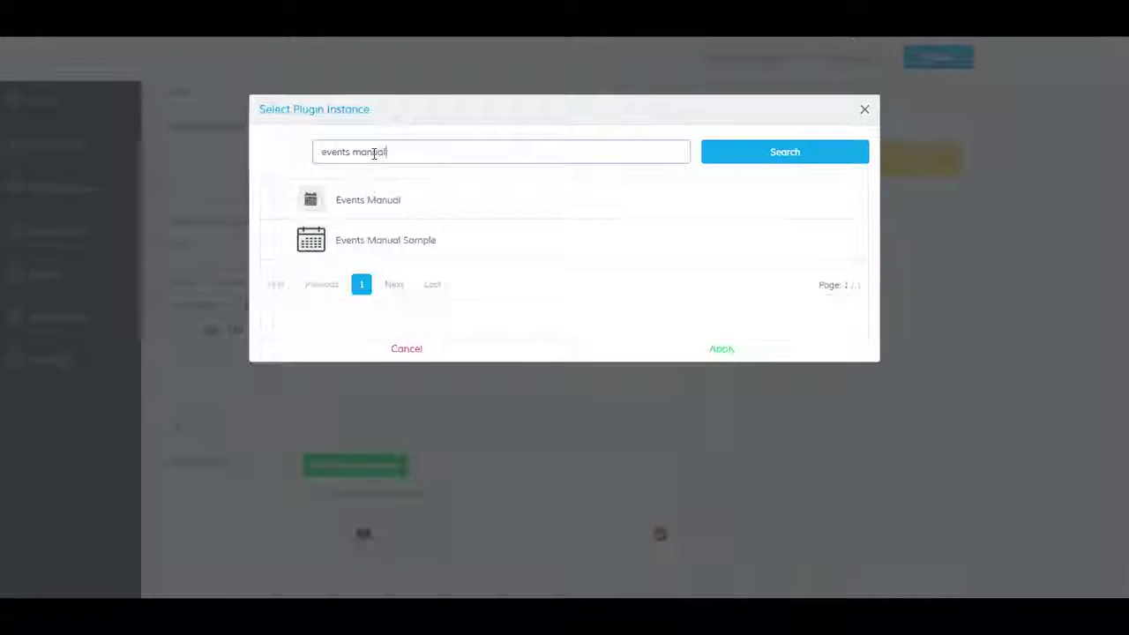
{"action": "left_click", "coordinate": [276, 199]}
{"action": "left_click", "coordinate": [750, 354]}
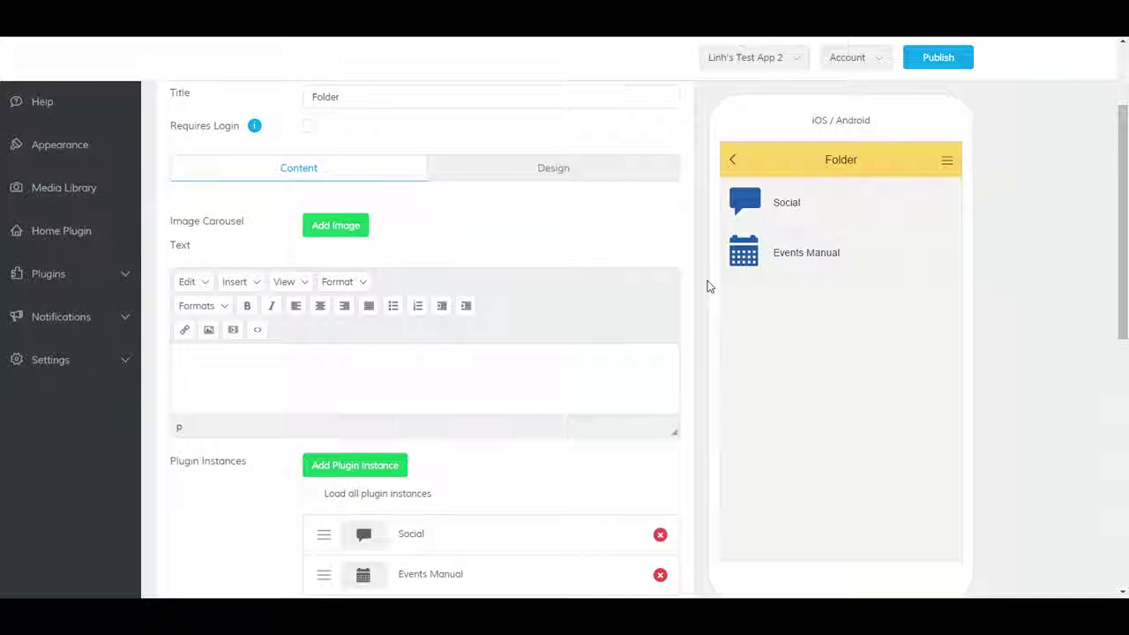
Search plugin instances for "events", add Events Manual to the app's side menu, and return to the Home plugin.
{"action": "left_click", "coordinate": [68, 279]}
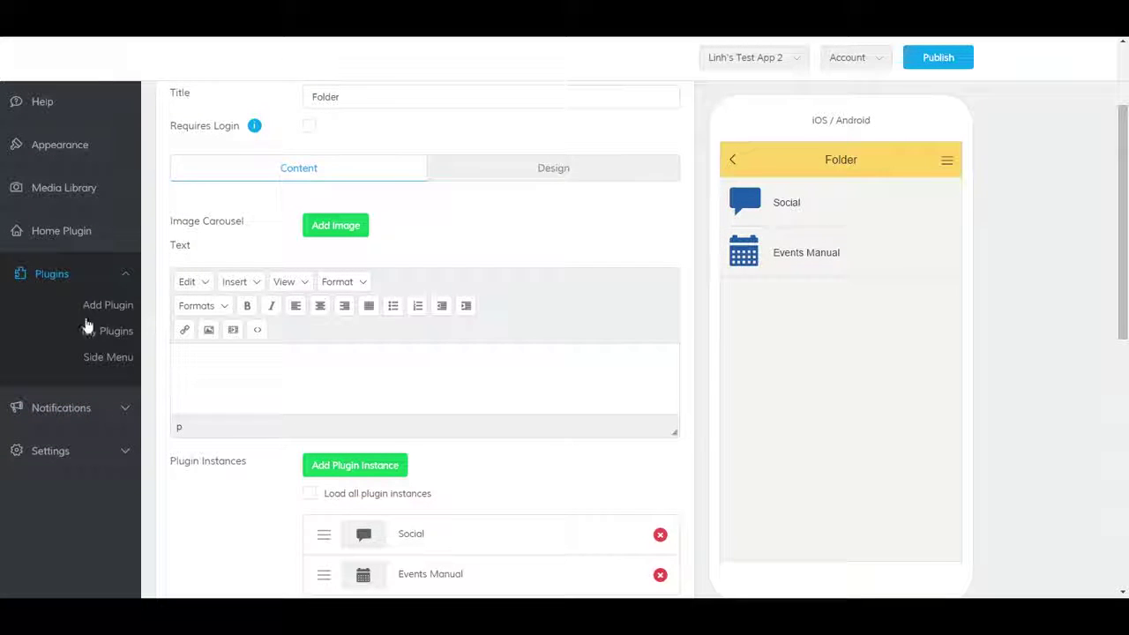
{"action": "left_click", "coordinate": [95, 367]}
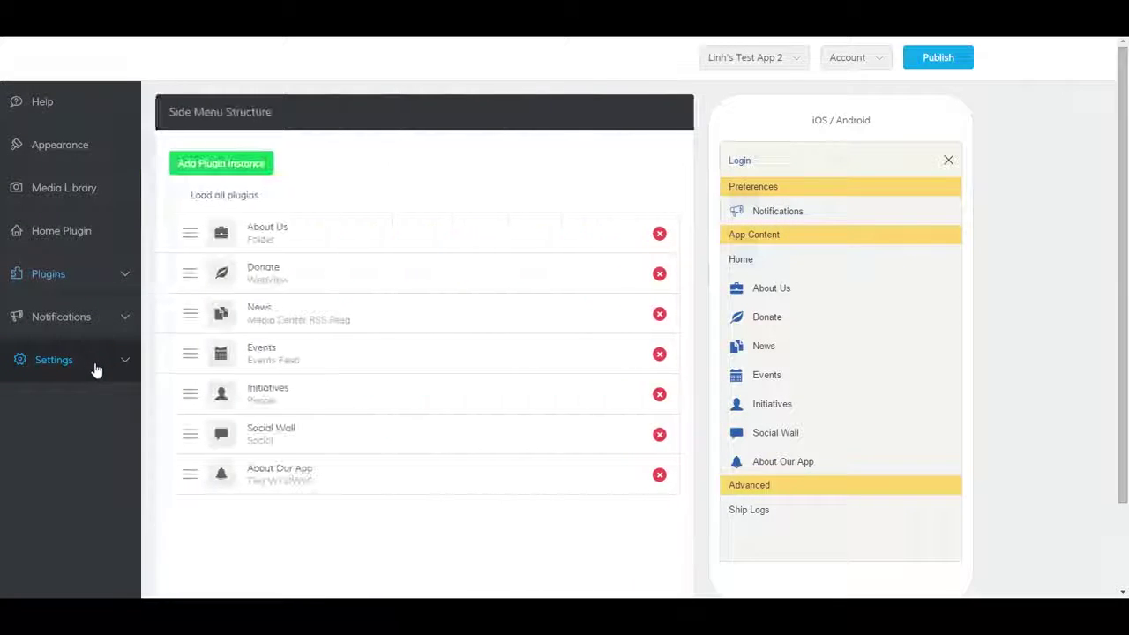
{"action": "left_click", "coordinate": [222, 163]}
{"action": "left_click", "coordinate": [371, 150]}
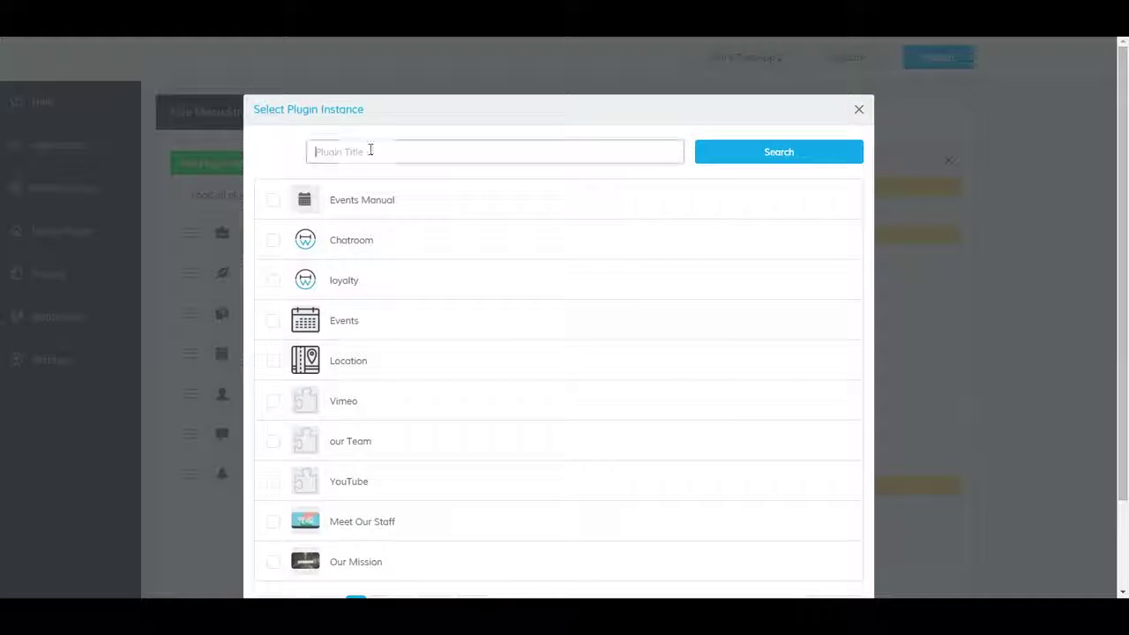
{"action": "type", "text": "a"}
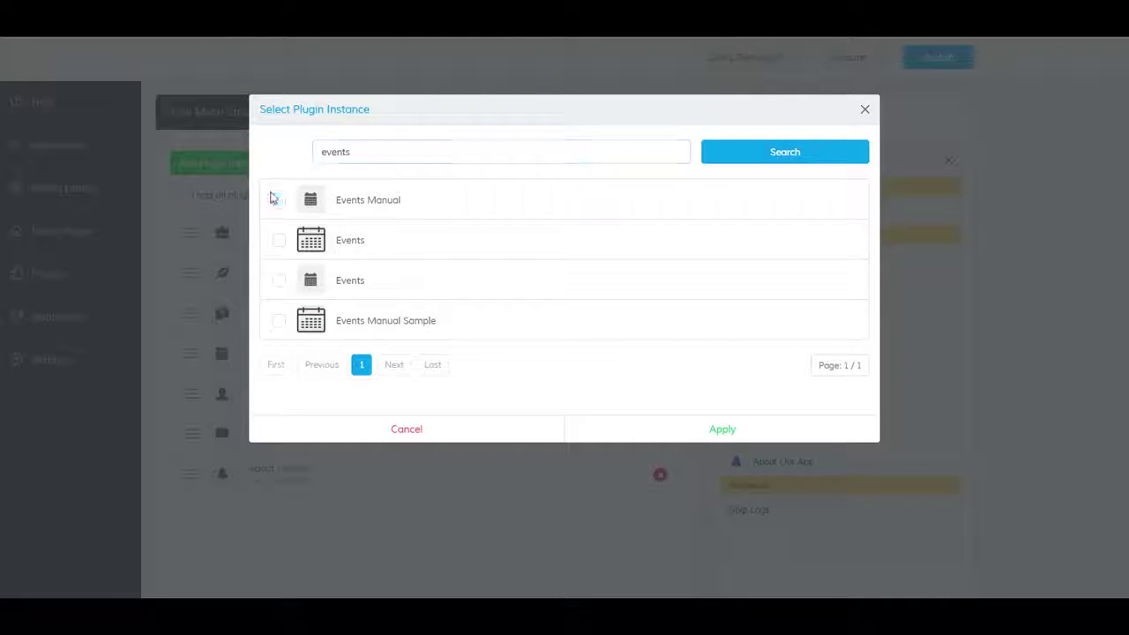
{"action": "left_click", "coordinate": [274, 199]}
{"action": "left_click", "coordinate": [697, 436]}
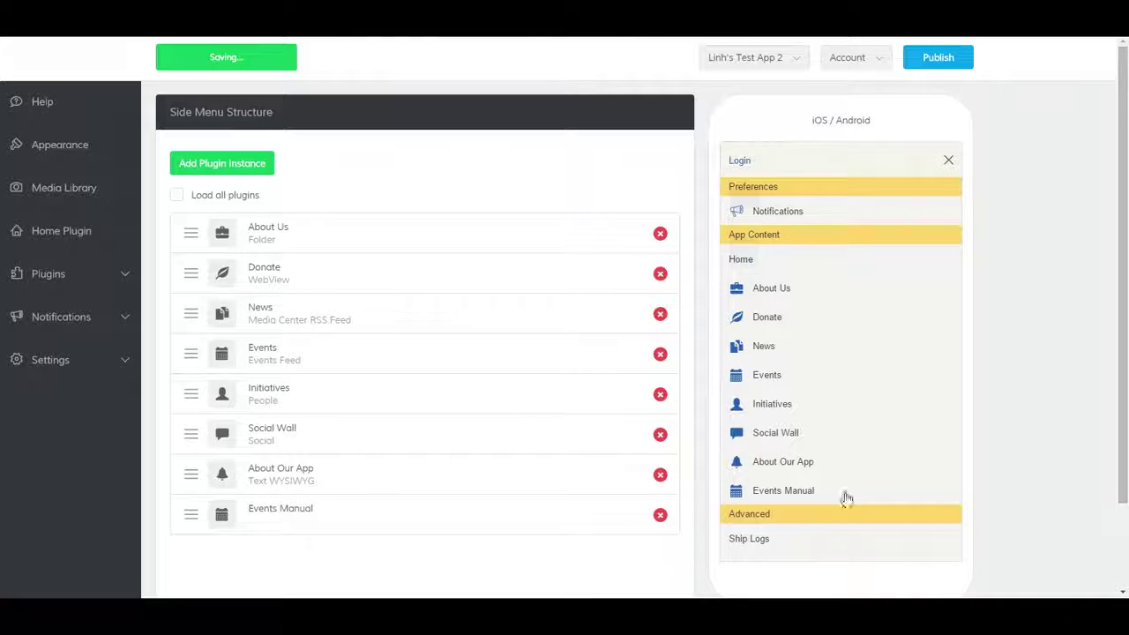
{"action": "left_click", "coordinate": [949, 160]}
{"action": "left_click", "coordinate": [45, 237]}
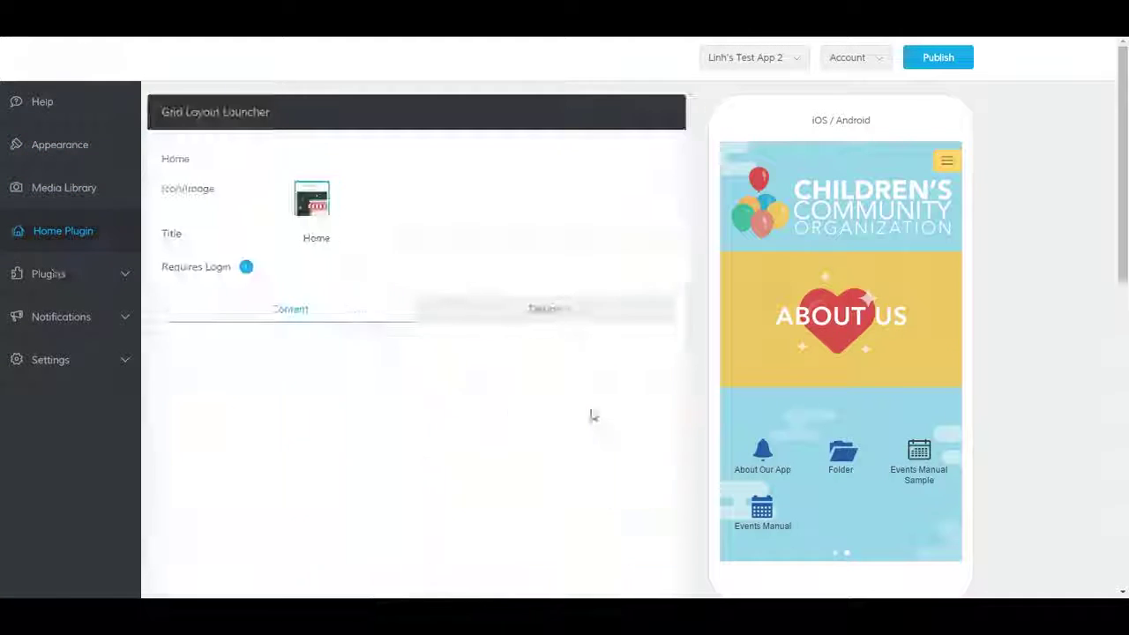